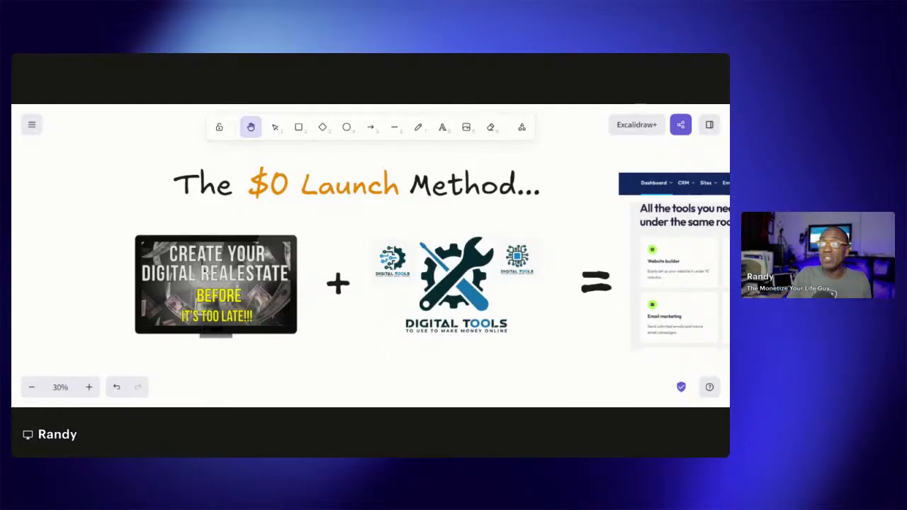
Examine the $0 Launch Method diagram, from the digital real estate monitor and digital tools graphics to the equals sign
drag(313, 227, 277, 239)
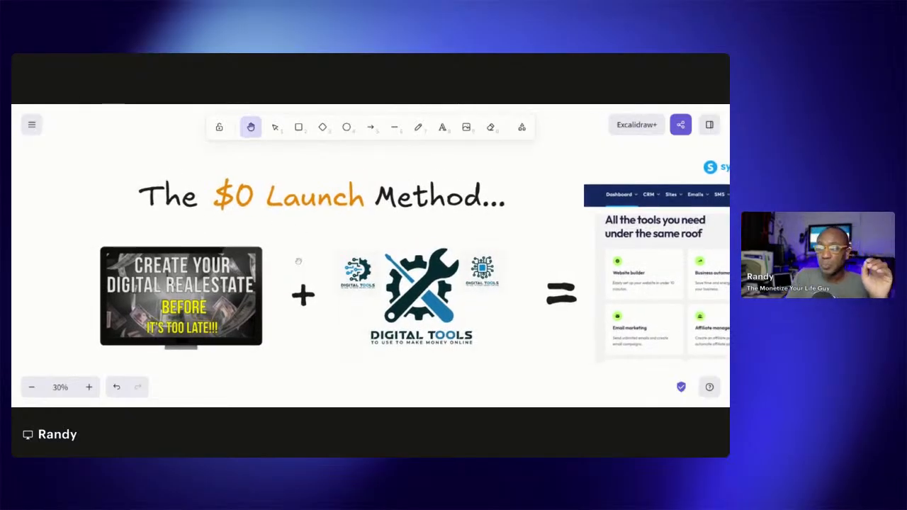
drag(302, 271, 141, 254)
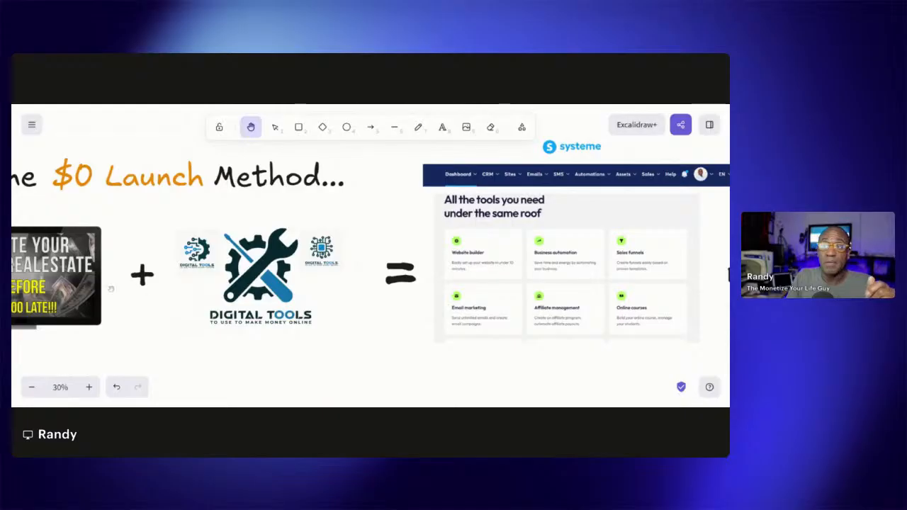
drag(128, 226, 266, 255)
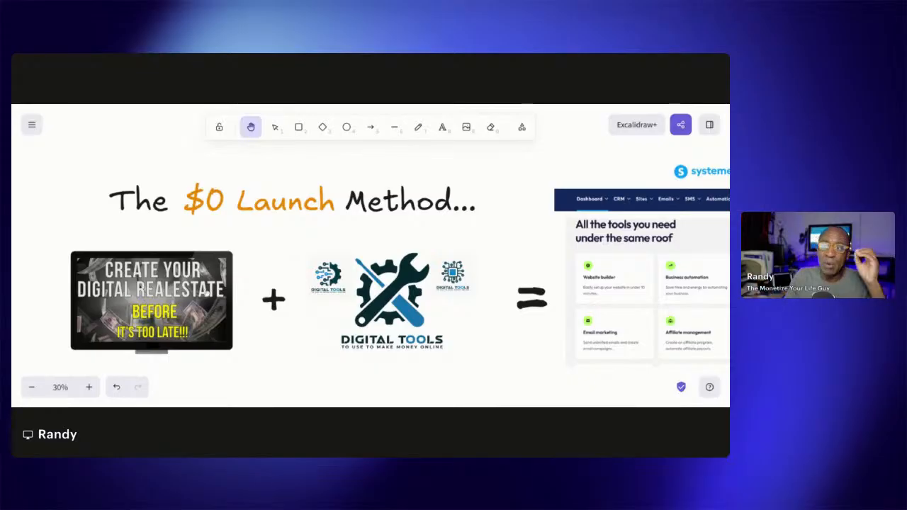
drag(232, 263, 204, 262)
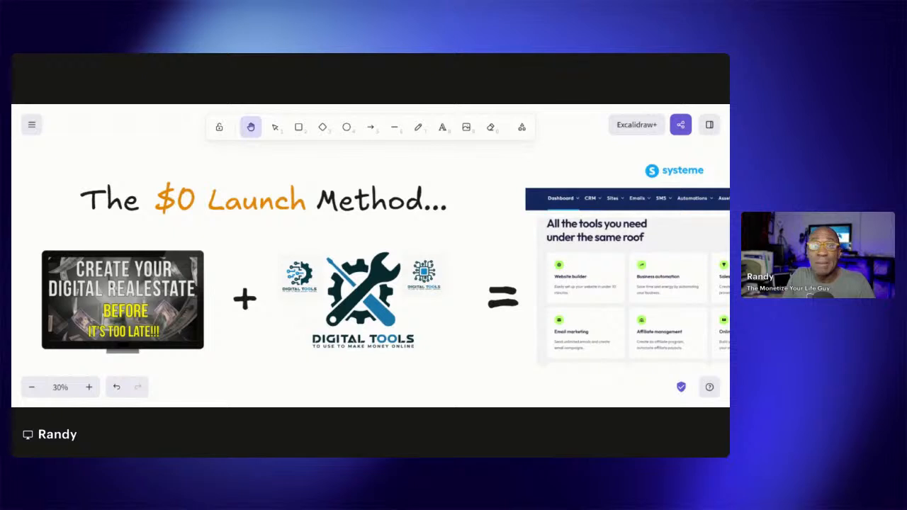
drag(215, 258, 181, 221)
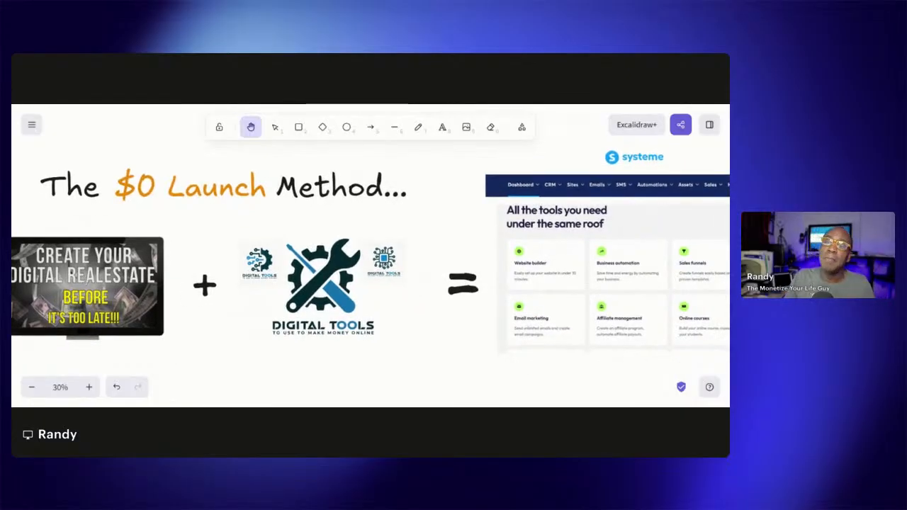
drag(85, 281, 113, 280)
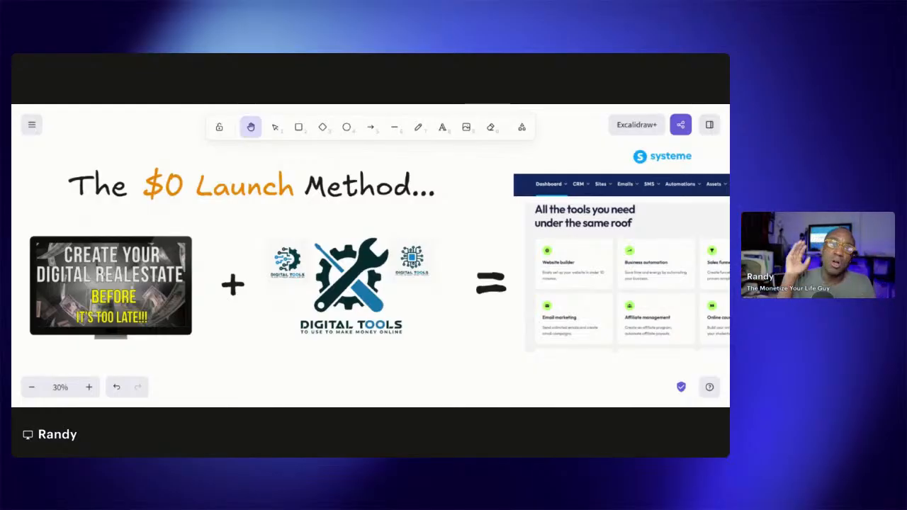
drag(227, 244, 197, 240)
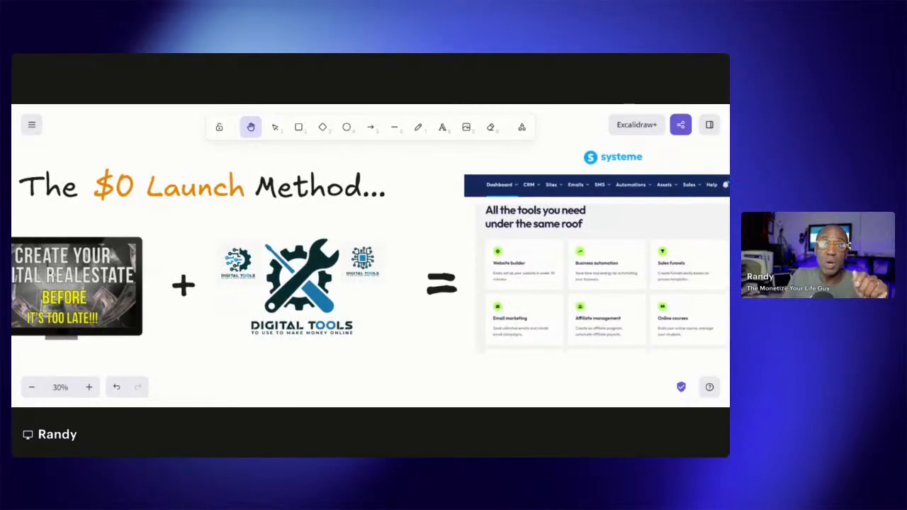
drag(176, 240, 131, 243)
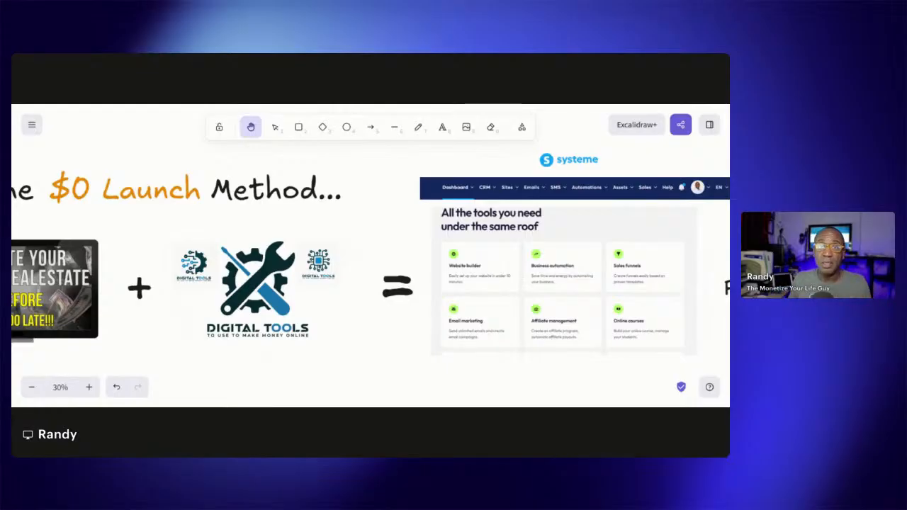
mouse_move(232, 257)
mouse_down()
mouse_move(229, 238)
mouse_move(229, 250)
mouse_up()
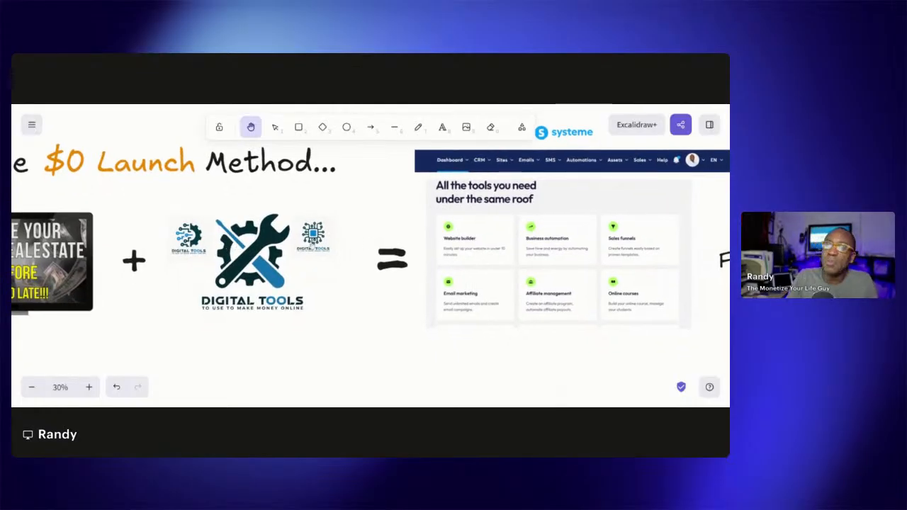
Enlarge the Free plan pricing image proportionally and reposition it beside the word FOR
drag(521, 230, 224, 264)
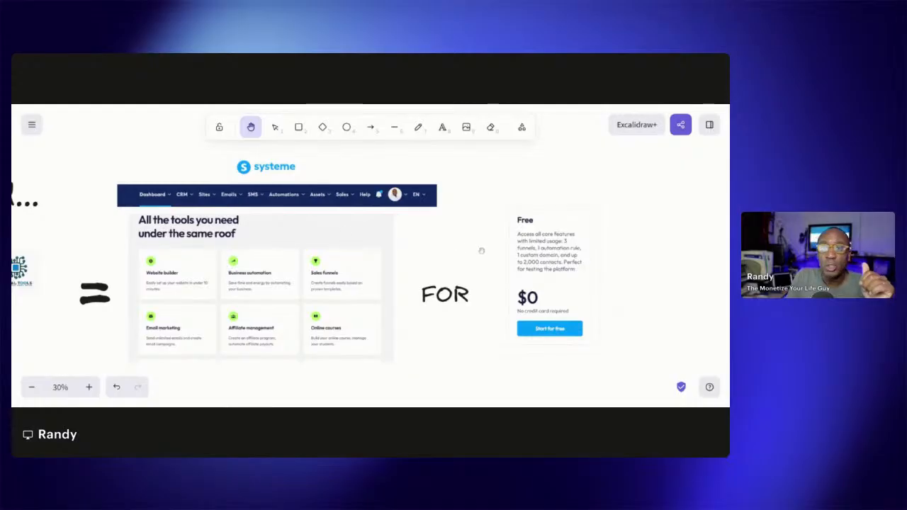
drag(483, 247, 281, 249)
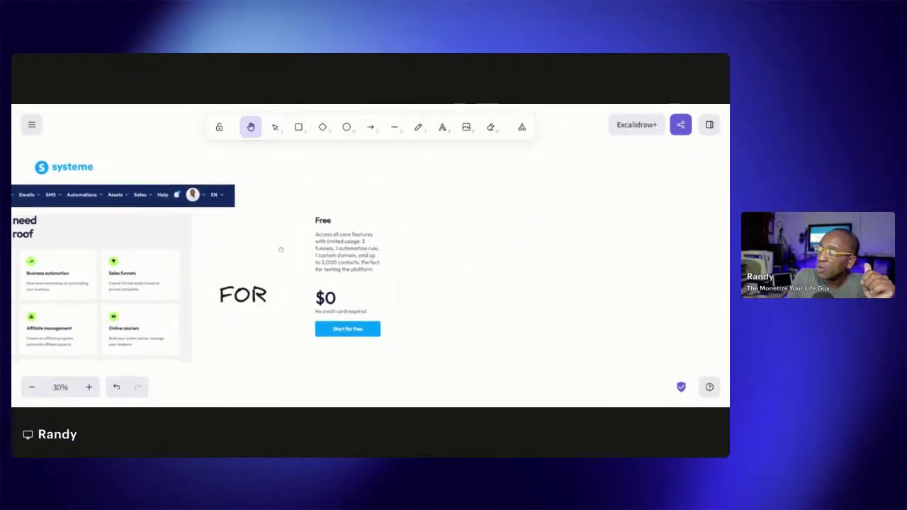
click(275, 128)
click(381, 232)
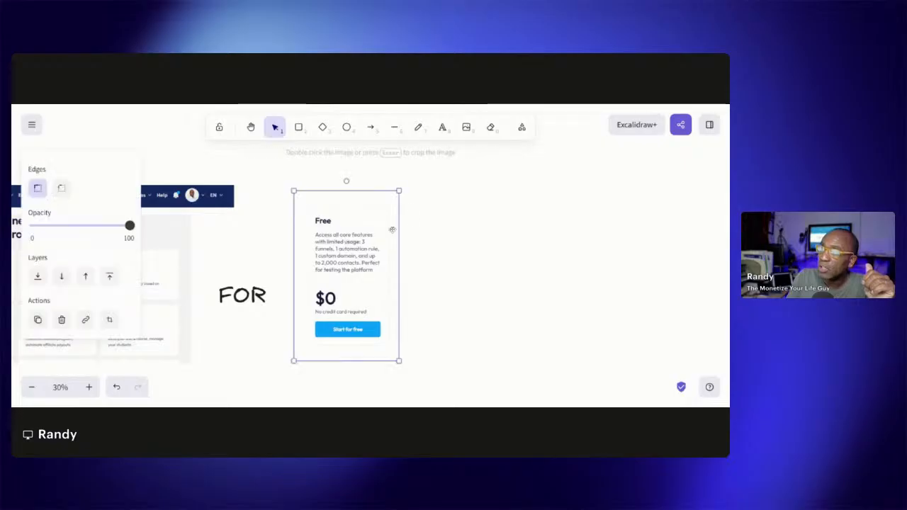
drag(398, 190, 453, 175)
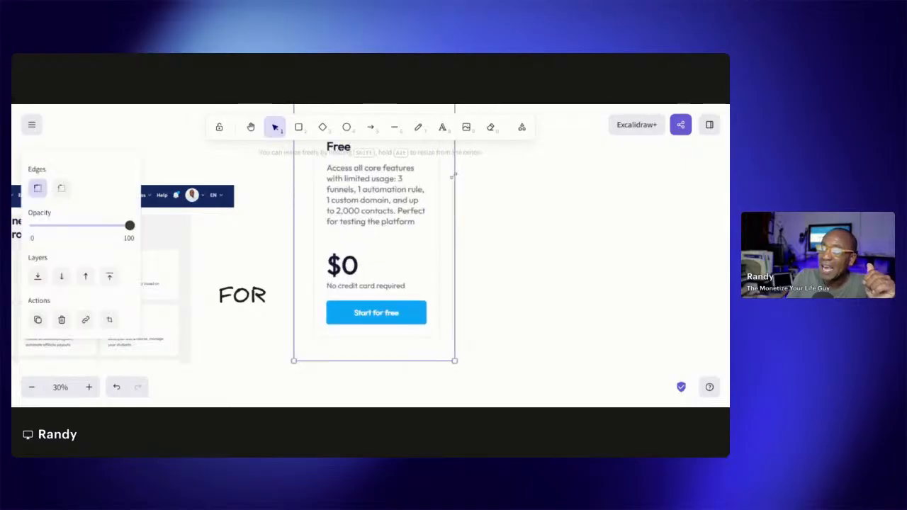
drag(347, 218, 352, 266)
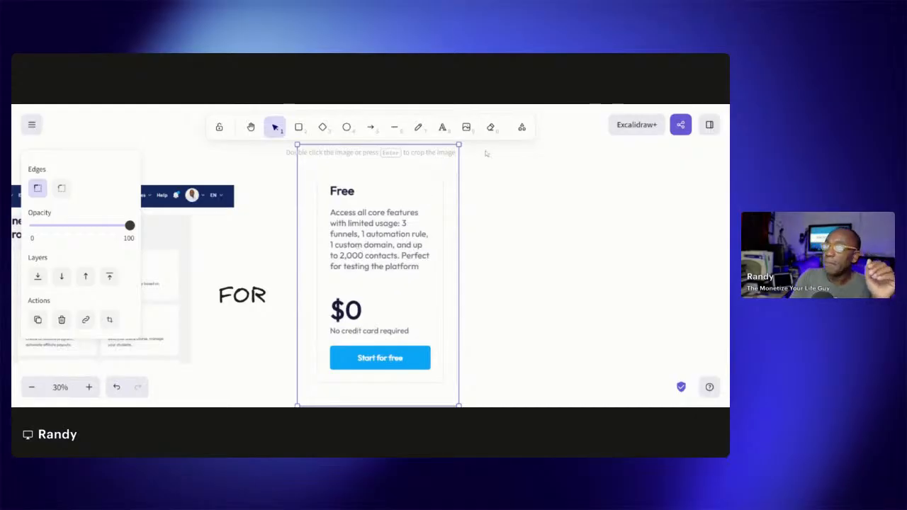
drag(458, 145, 433, 178)
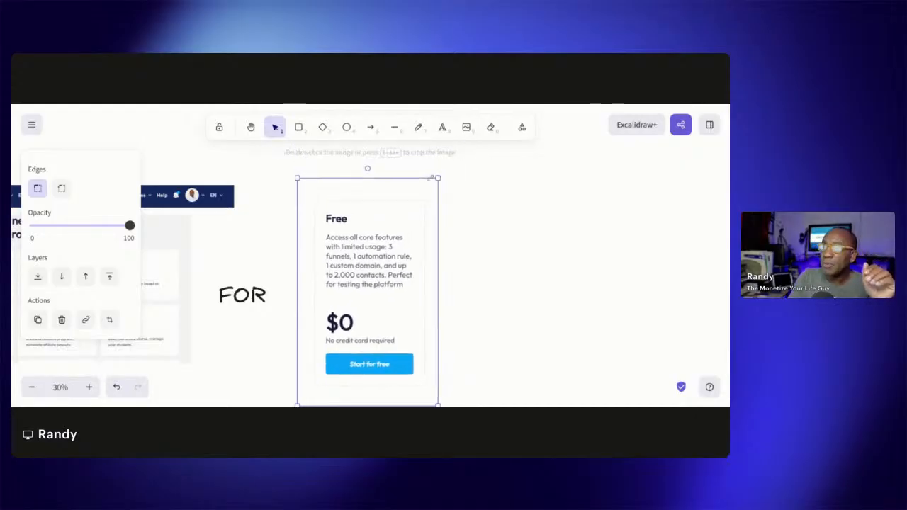
Examine the systeme tools overview alongside the Free plan's features and limits
click(251, 127)
drag(188, 235, 391, 224)
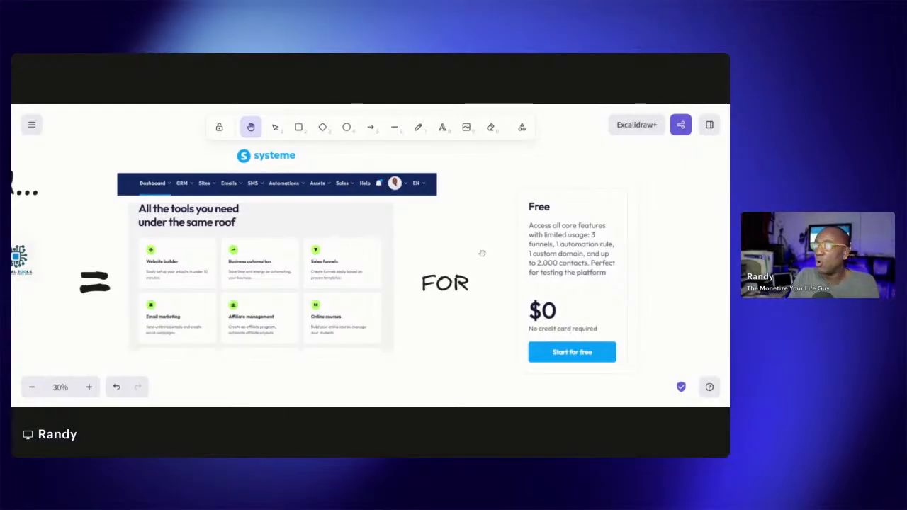
drag(477, 252, 438, 259)
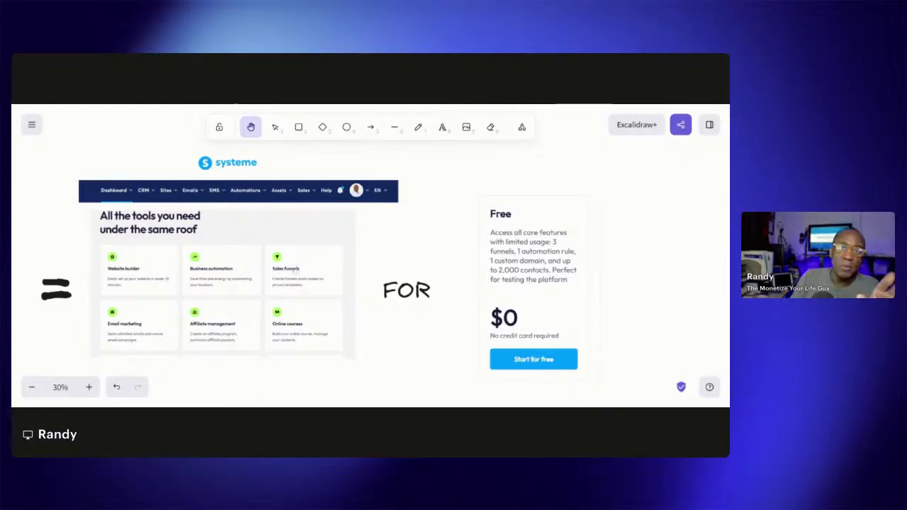
drag(449, 263, 351, 260)
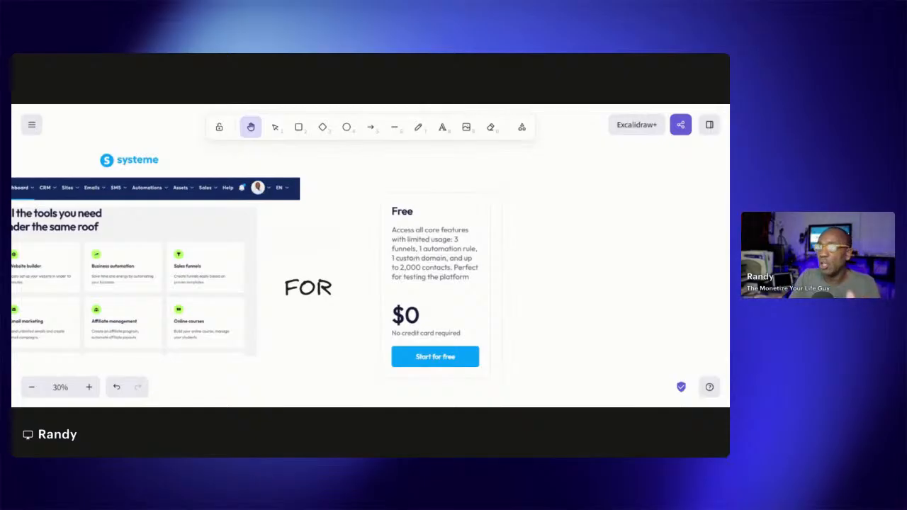
drag(253, 224, 310, 226)
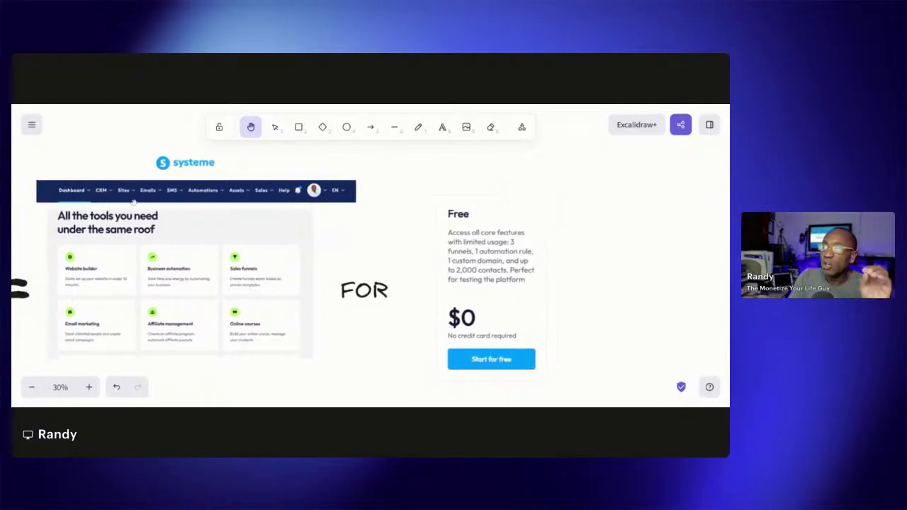
drag(177, 218, 228, 208)
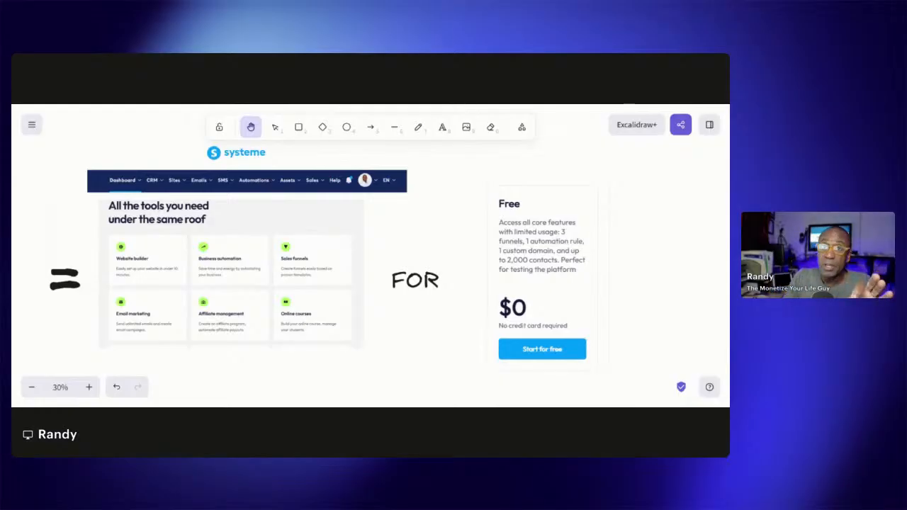
drag(528, 250, 286, 238)
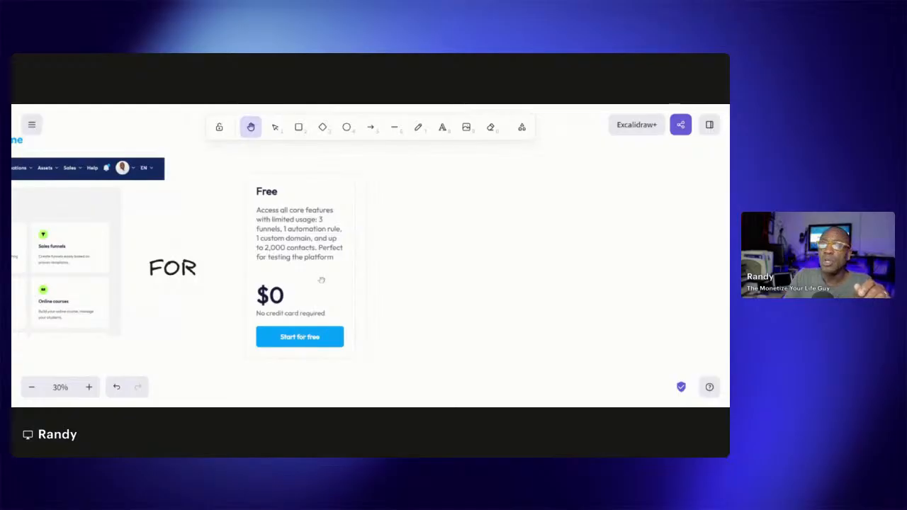
drag(287, 246, 299, 250)
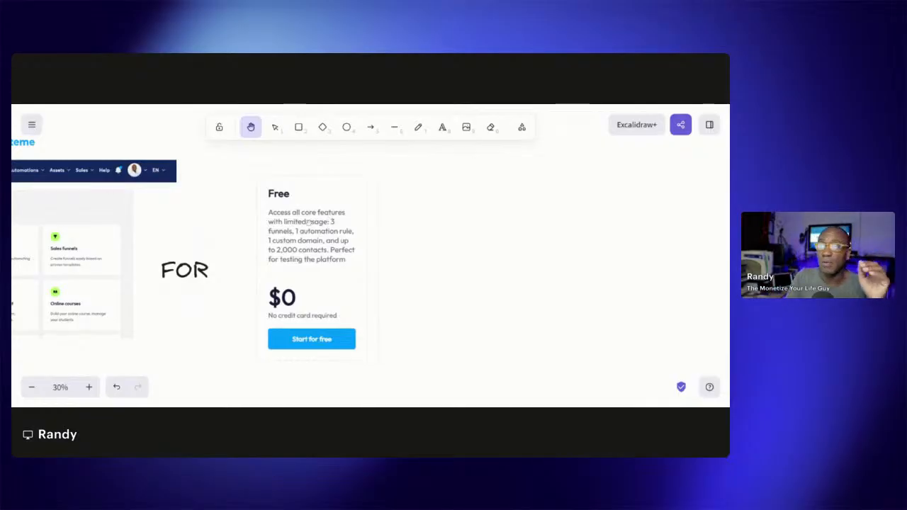
drag(289, 229, 327, 234)
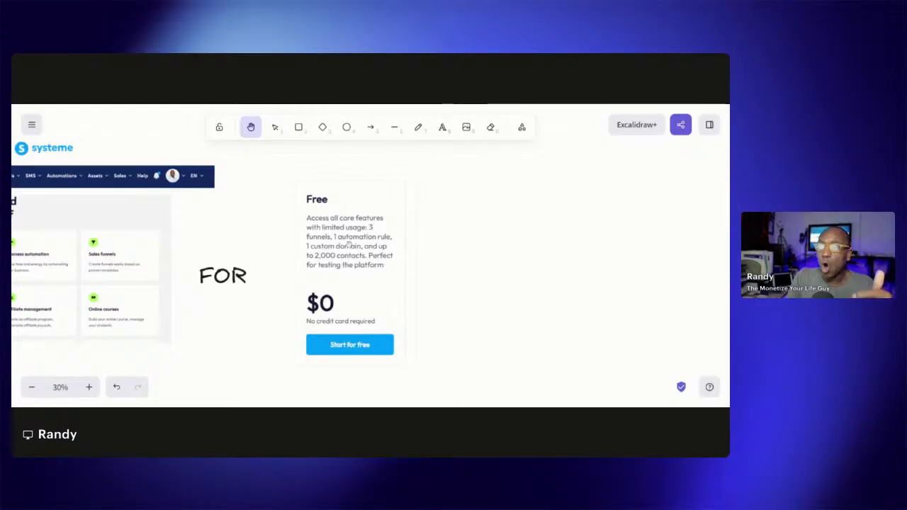
drag(342, 243, 514, 246)
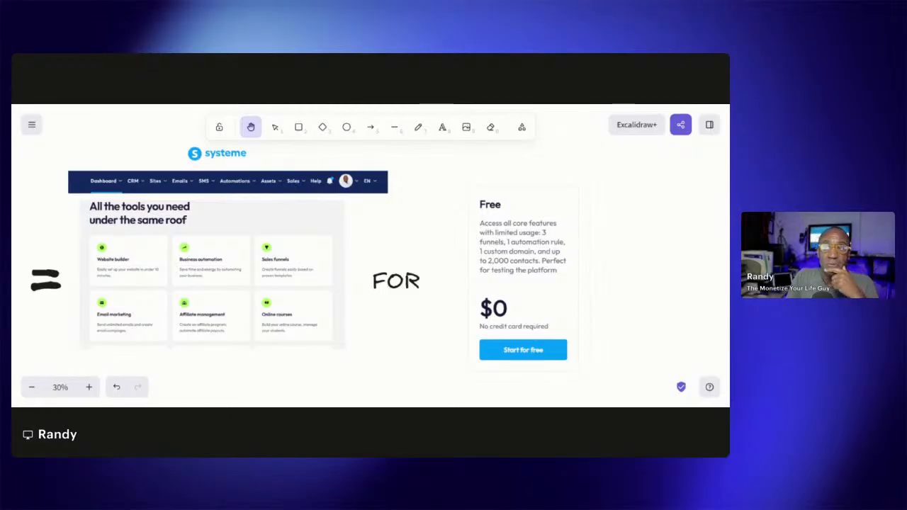
Review the $0 Launch Method equation again, from the title and digital tools graphics across to the systeme overview
scroll(151, 253, left, 5)
drag(151, 253, 333, 250)
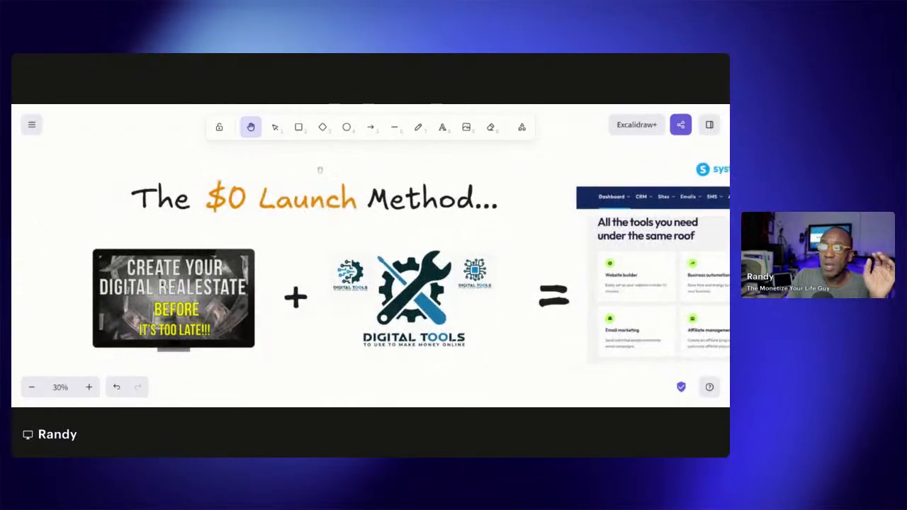
drag(172, 295, 140, 292)
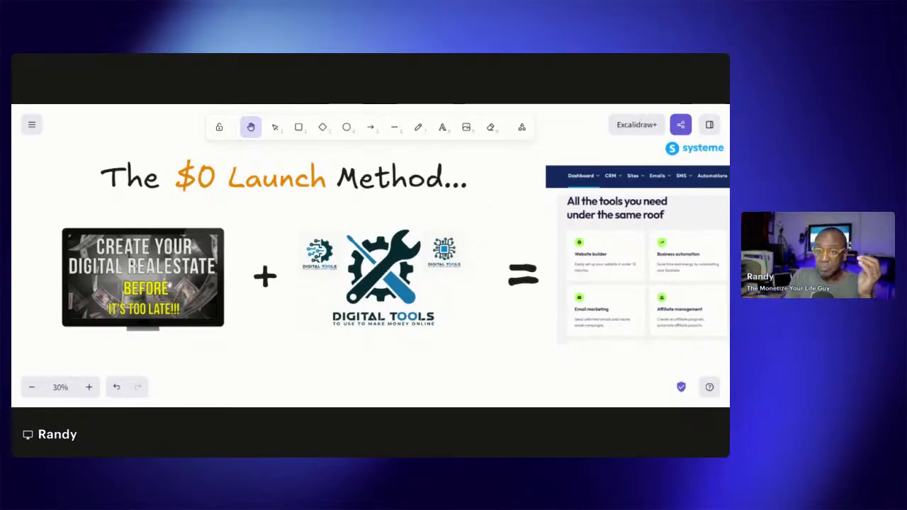
drag(142, 196, 89, 212)
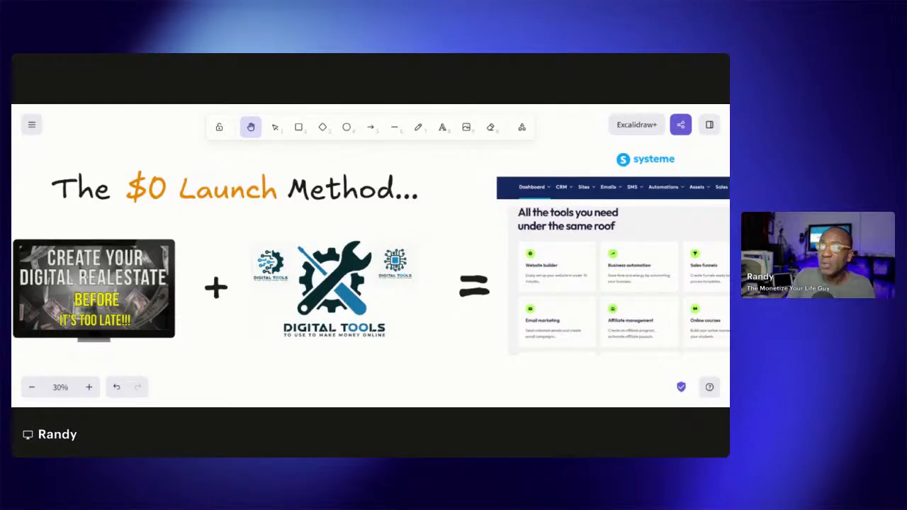
drag(388, 225, 131, 233)
drag(272, 281, 234, 245)
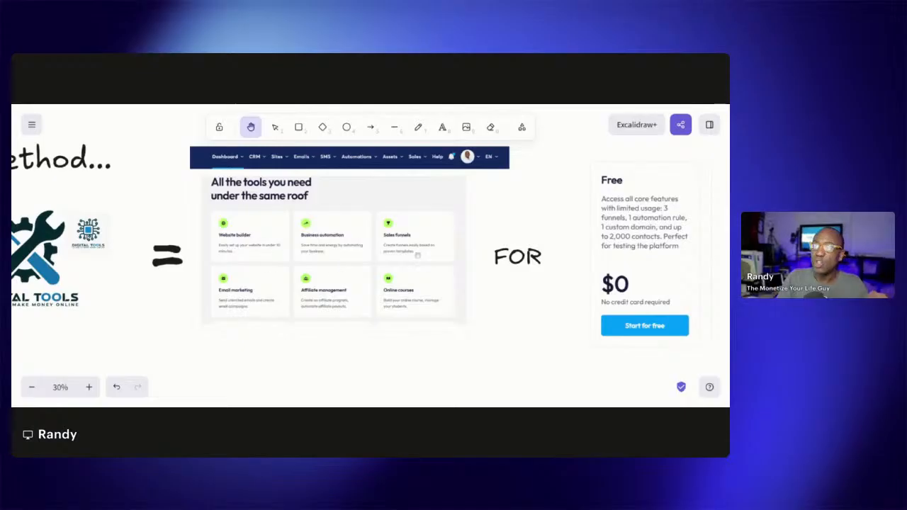
drag(329, 270, 562, 287)
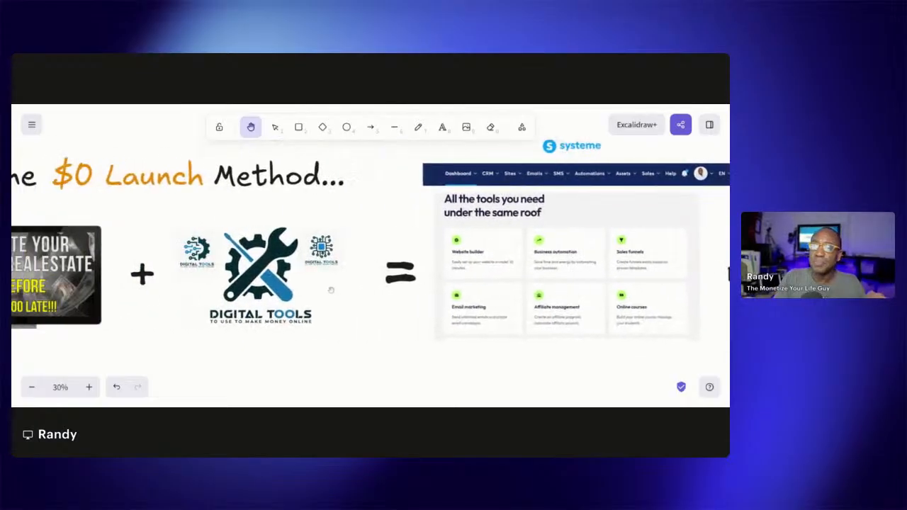
drag(331, 290, 331, 286)
Review the systeme tool cards, the $0 Free plan's limits, and the website builder and sales funnels cards
drag(537, 283, 308, 272)
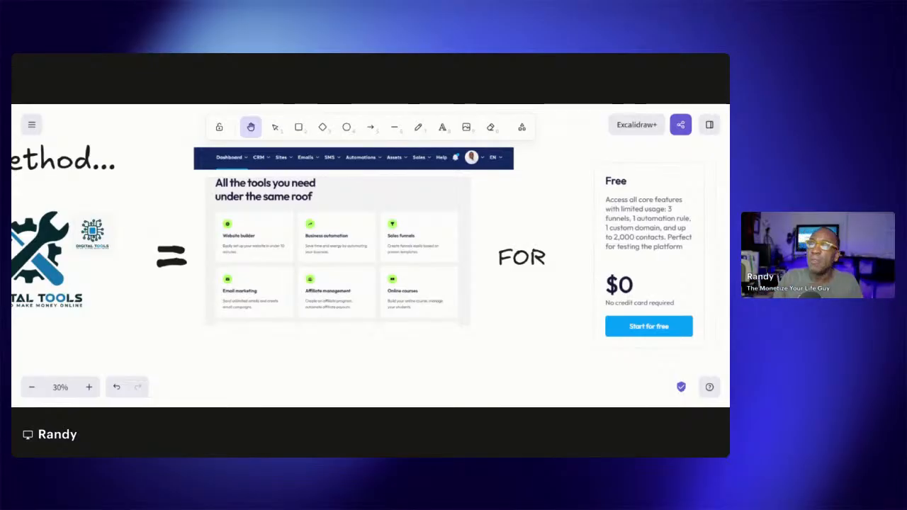
drag(255, 294, 254, 291)
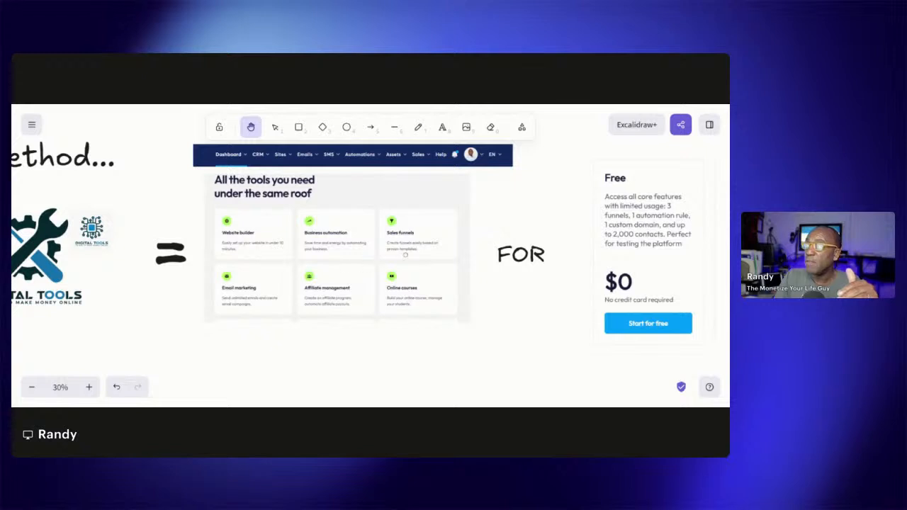
scroll(406, 255, right, 10)
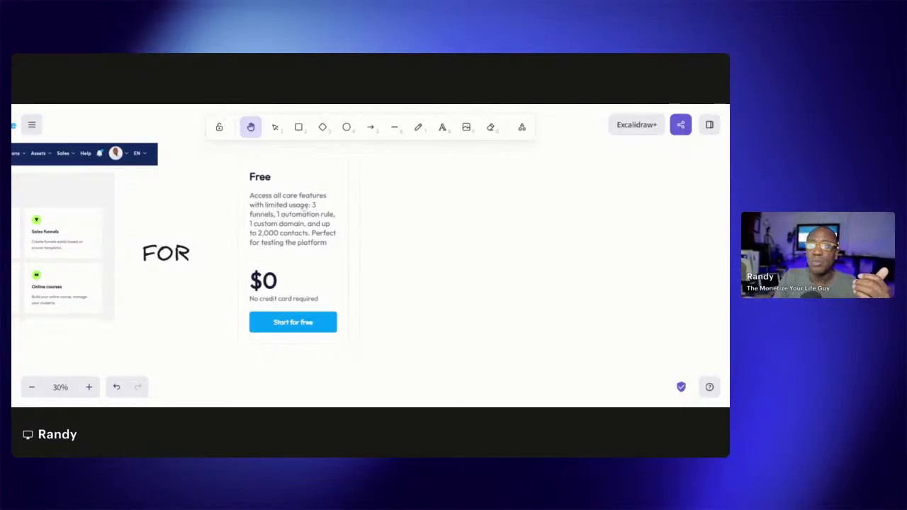
drag(292, 215, 302, 226)
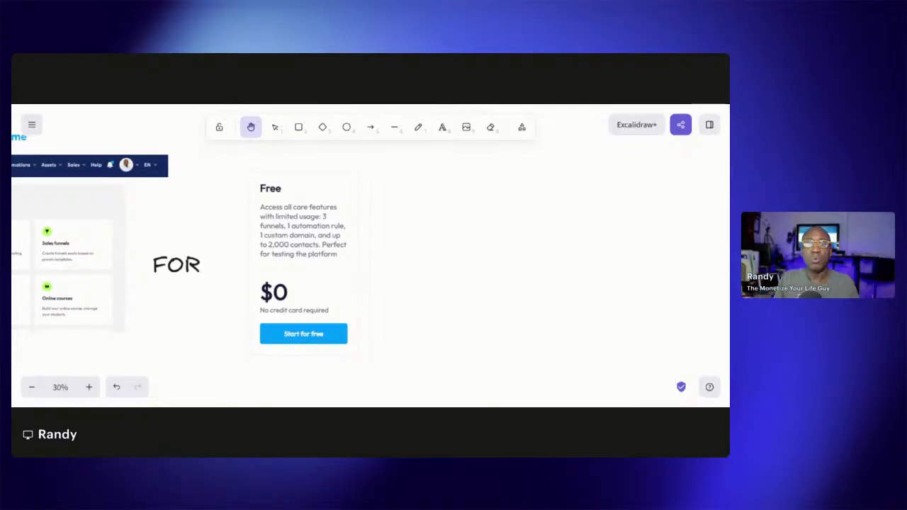
drag(194, 238, 392, 230)
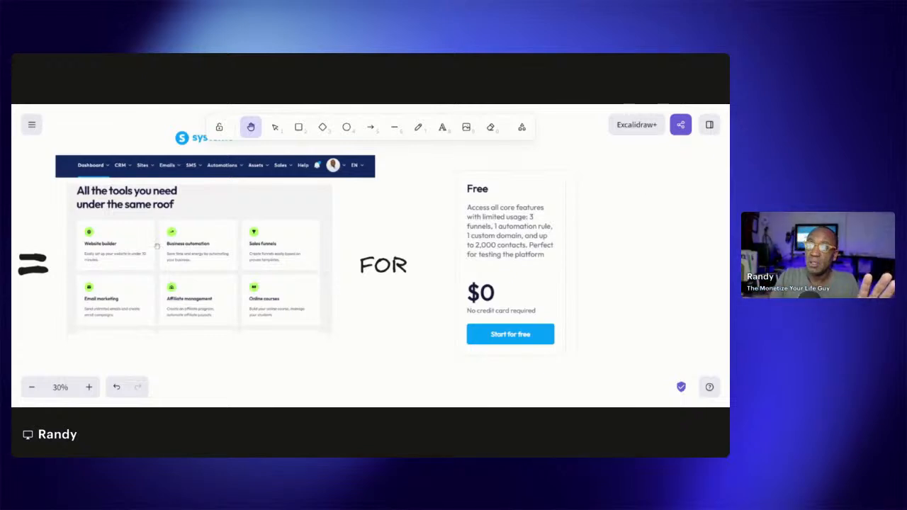
drag(155, 248, 163, 258)
drag(268, 263, 256, 253)
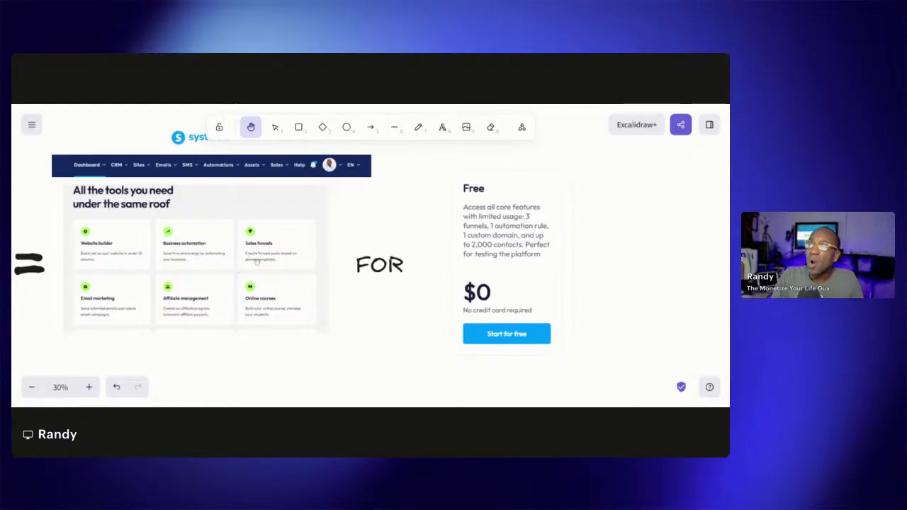
Review the $0 Launch Method equation between the title, the digital tools graphics, the systeme overview and the Free plan
drag(237, 295, 248, 284)
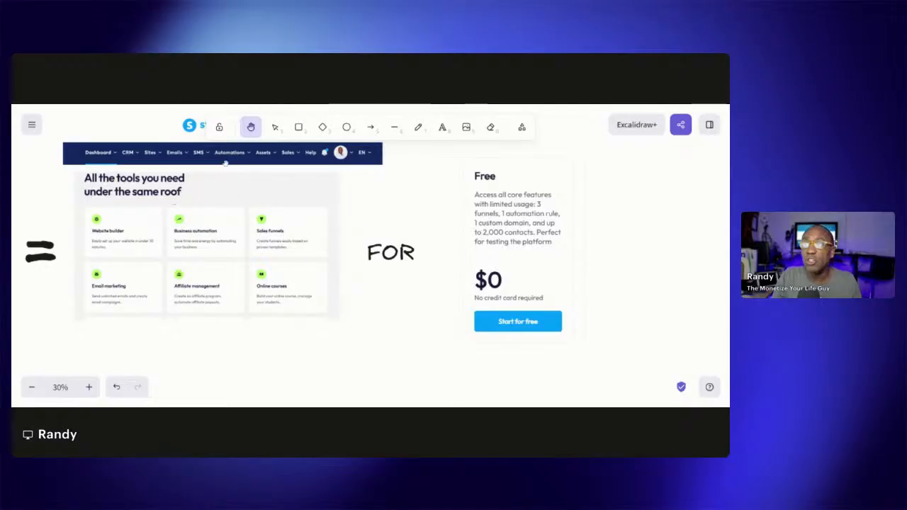
drag(156, 239, 268, 238)
drag(103, 231, 430, 263)
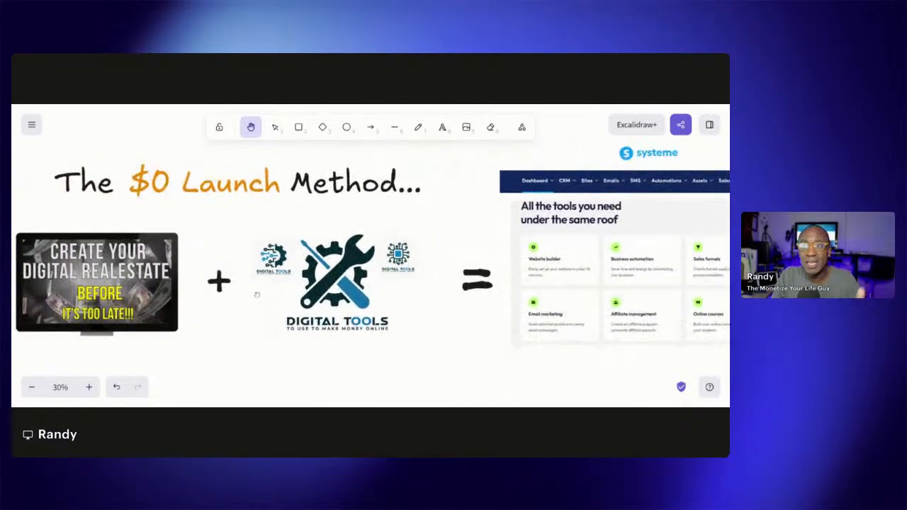
drag(343, 299, 143, 270)
drag(467, 278, 359, 273)
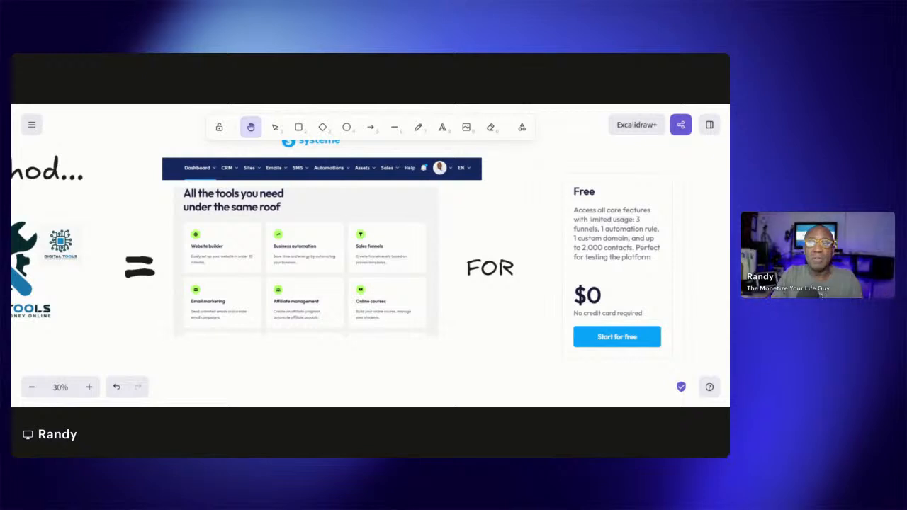
drag(558, 208, 531, 233)
drag(216, 244, 505, 234)
drag(245, 257, 350, 256)
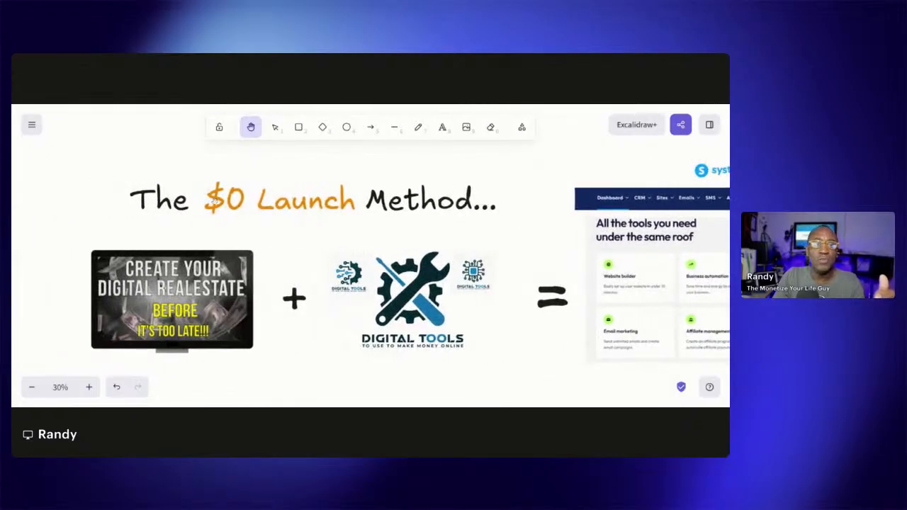
Look at the bathrobe images above the digital products heading and return to the digital real estate and digital tools graphics
drag(249, 297, 212, 231)
drag(131, 243, 674, 281)
drag(224, 371, 389, 299)
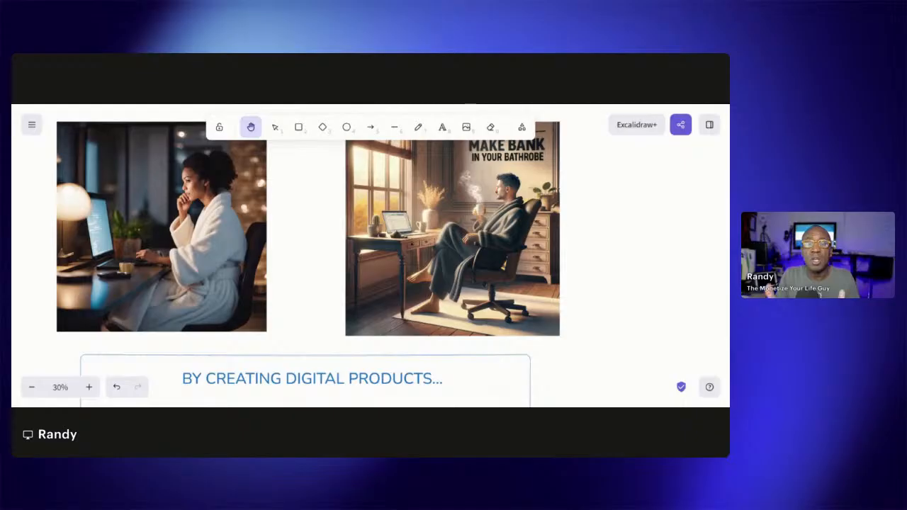
drag(607, 230, 65, 259)
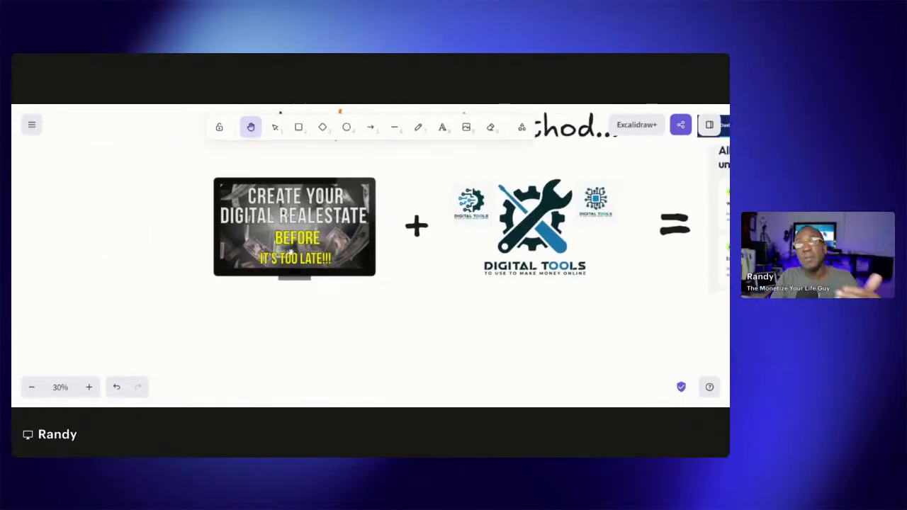
drag(289, 256, 296, 232)
drag(390, 189, 201, 311)
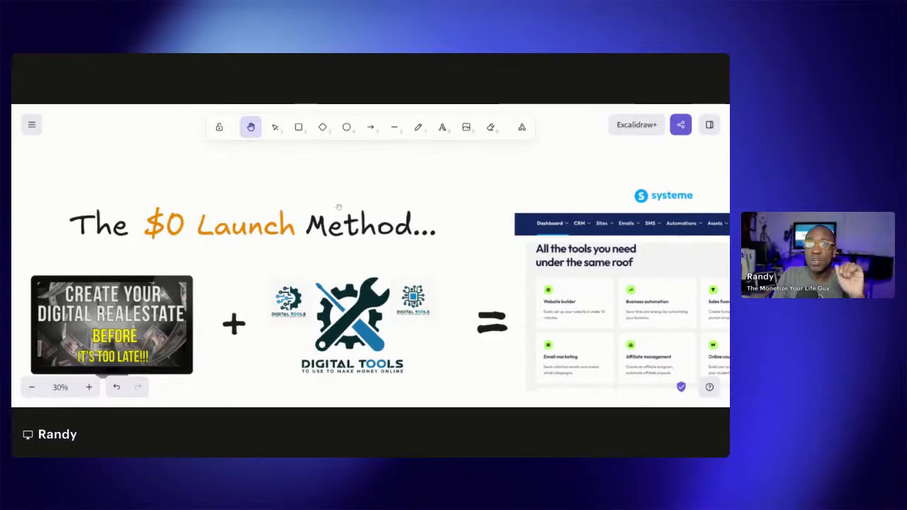
Follow the equation from the digital real estate graphic through digital tools and systeme to the $0 Free plan card
drag(353, 263, 346, 242)
scroll(345, 242, down, 2)
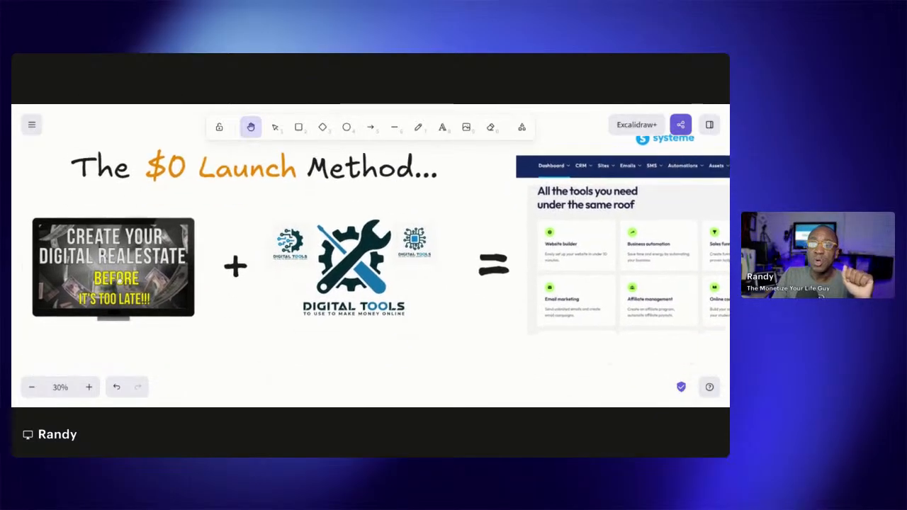
scroll(412, 299, right, 2)
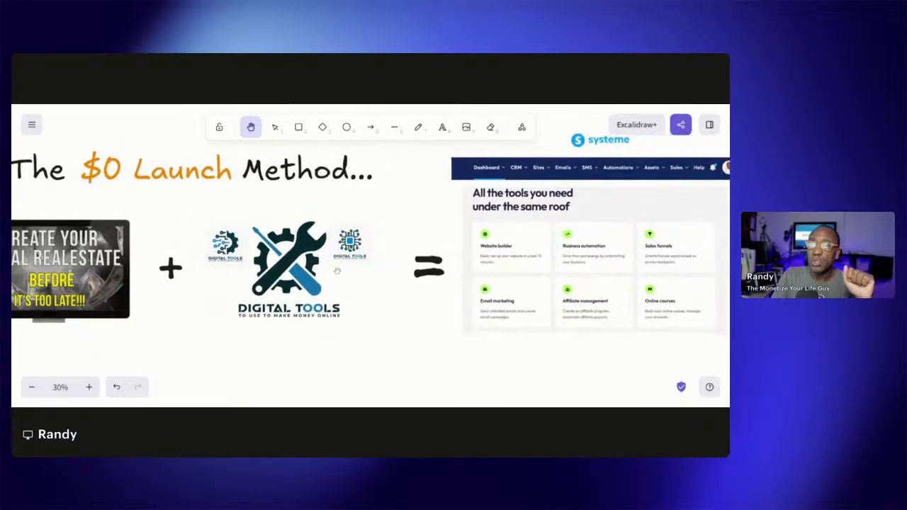
scroll(293, 287, right, 5)
scroll(250, 293, right, 2)
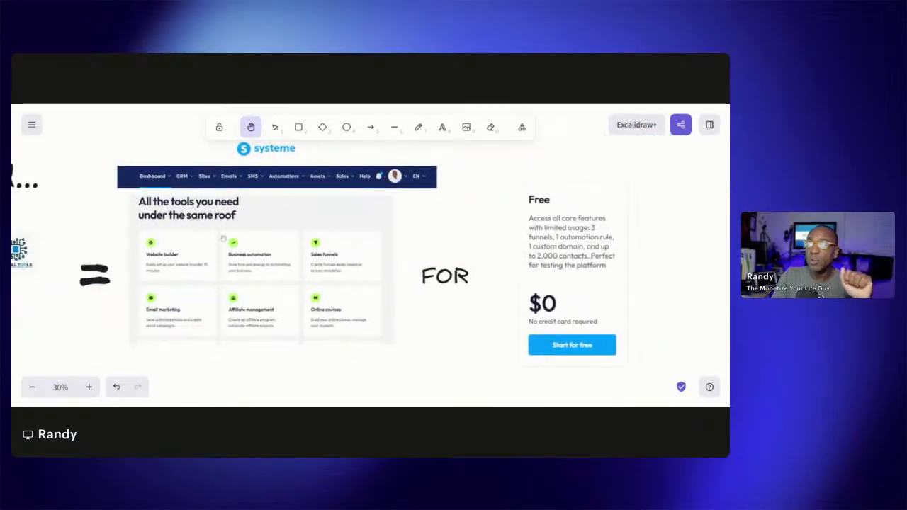
scroll(213, 268, right, 6)
scroll(214, 268, right, 1)
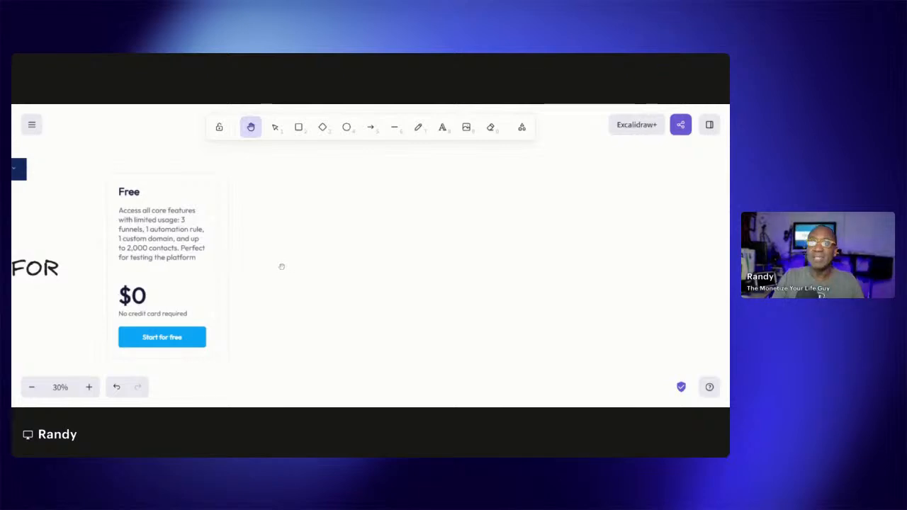
scroll(269, 277, left, 1)
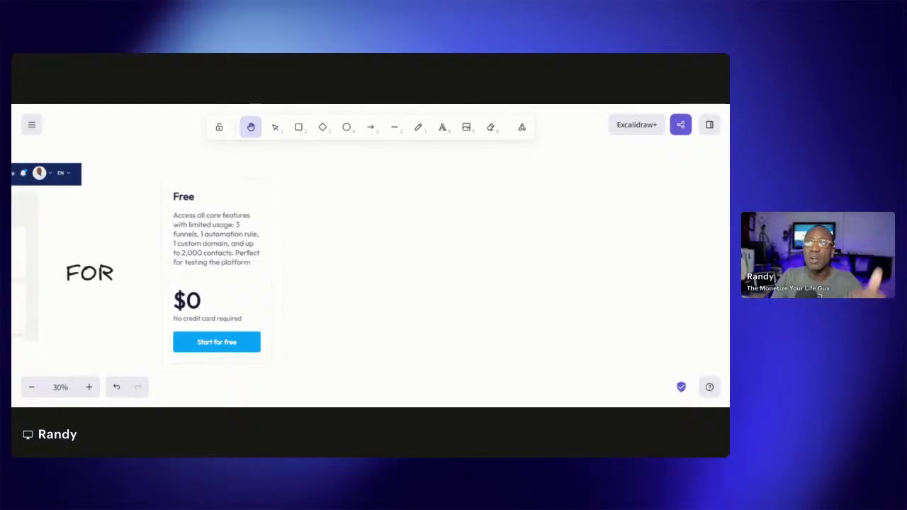
Switch to the wikiHow home page and examine the quizzes, generators and articles under Trending Now
click(187, 99)
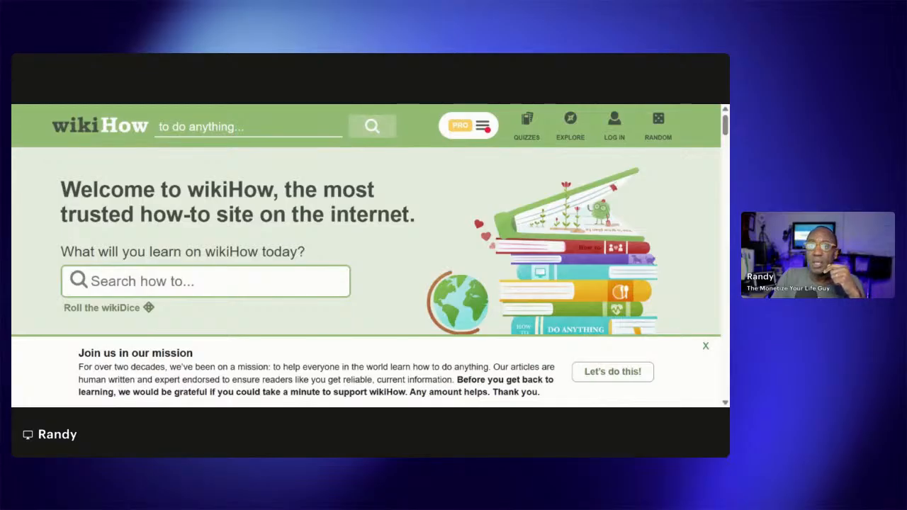
click(142, 281)
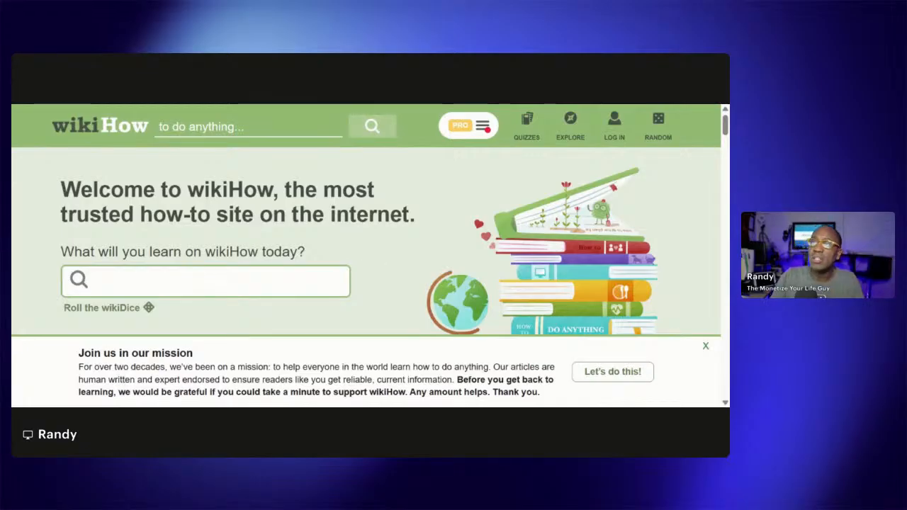
scroll(413, 165, down, 5)
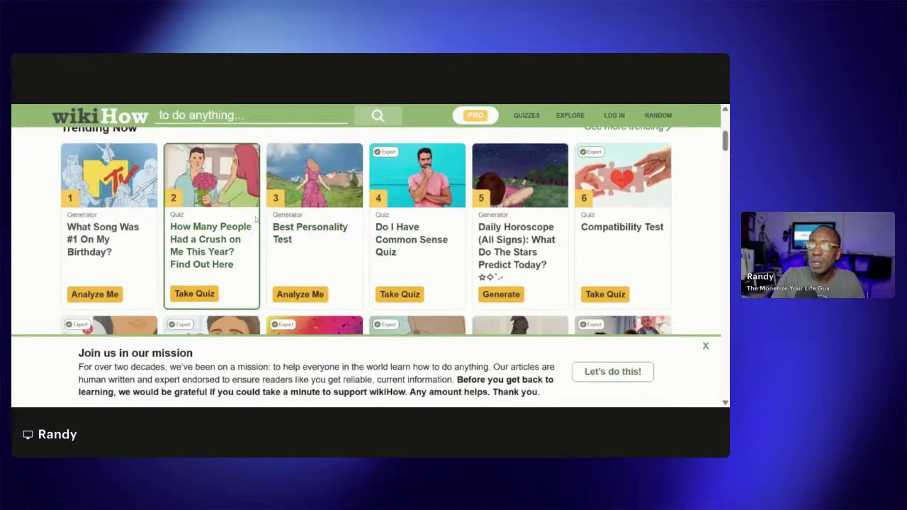
scroll(110, 225, up, 1)
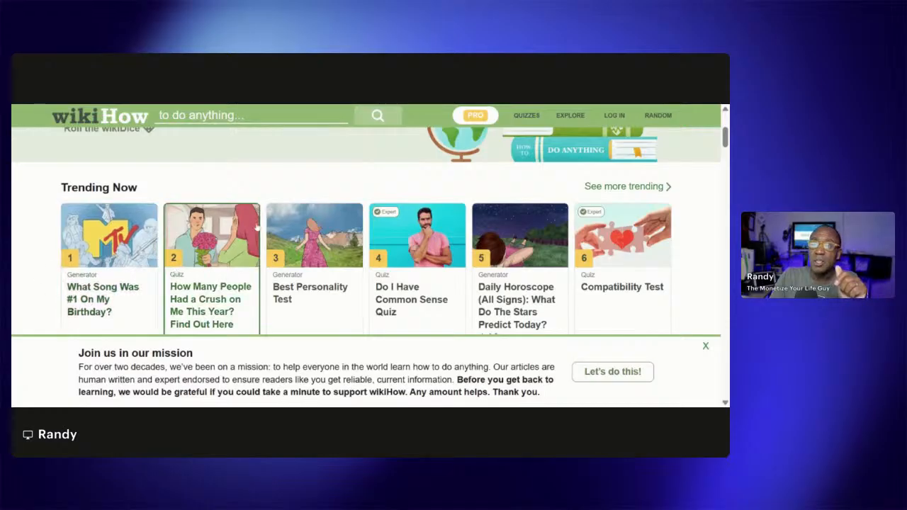
scroll(230, 236, down, 2)
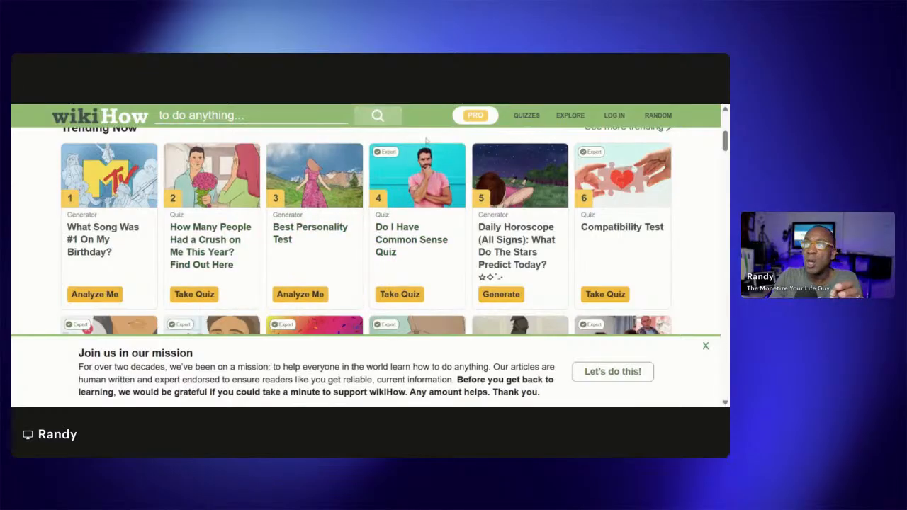
scroll(518, 159, up, 1)
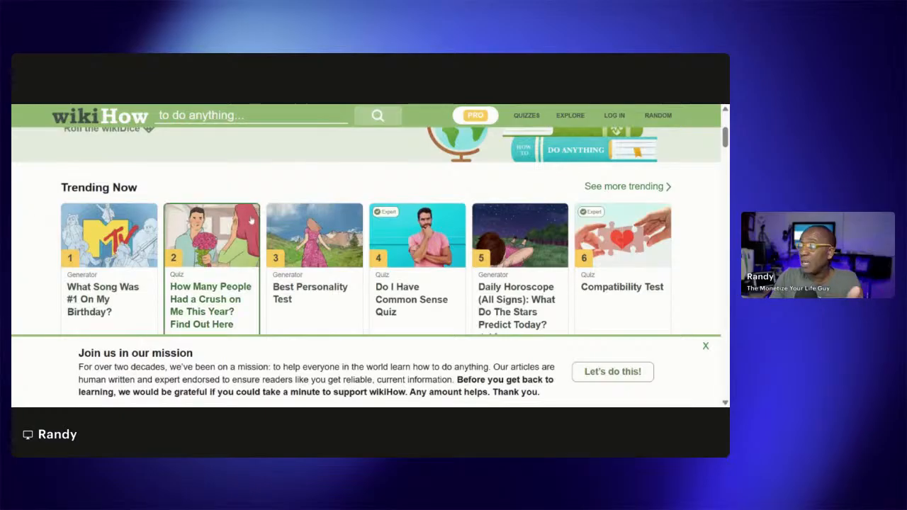
scroll(582, 249, down, 1)
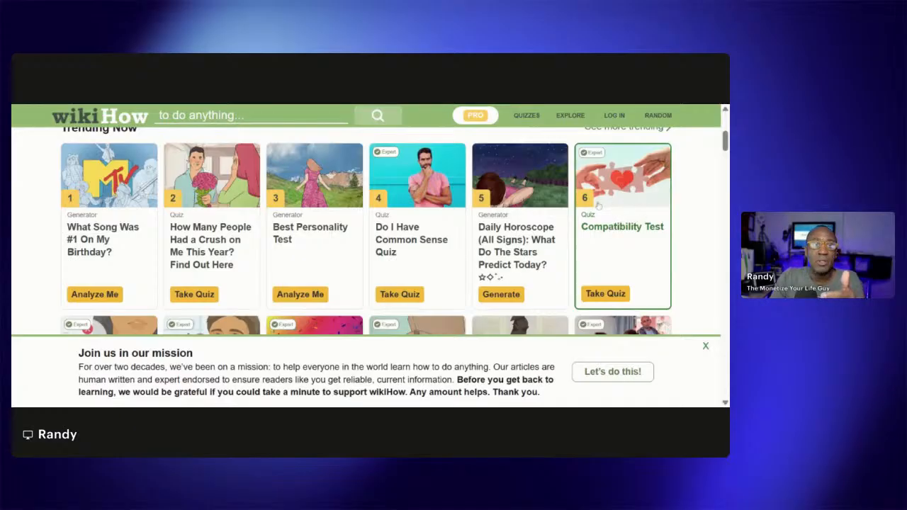
scroll(548, 213, down, 1)
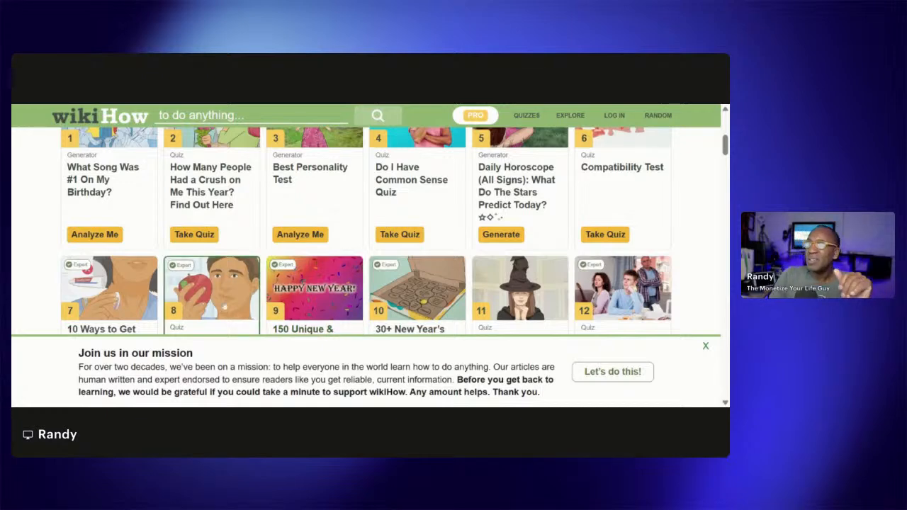
scroll(221, 303, down, 1)
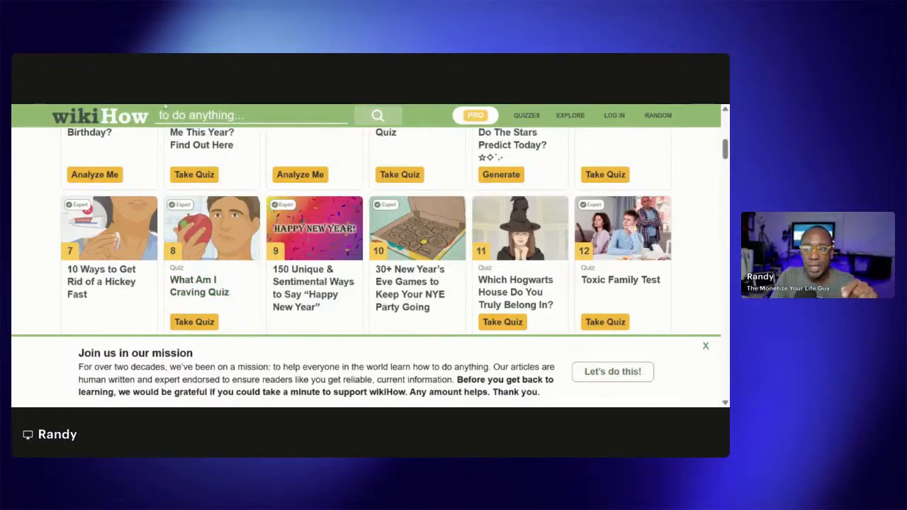
Browse wikiHow's Your Daily Dose of Fun, TikTok Gems and Expert Co-Authored Articles sections for topic ideas
scroll(255, 191, down, 3)
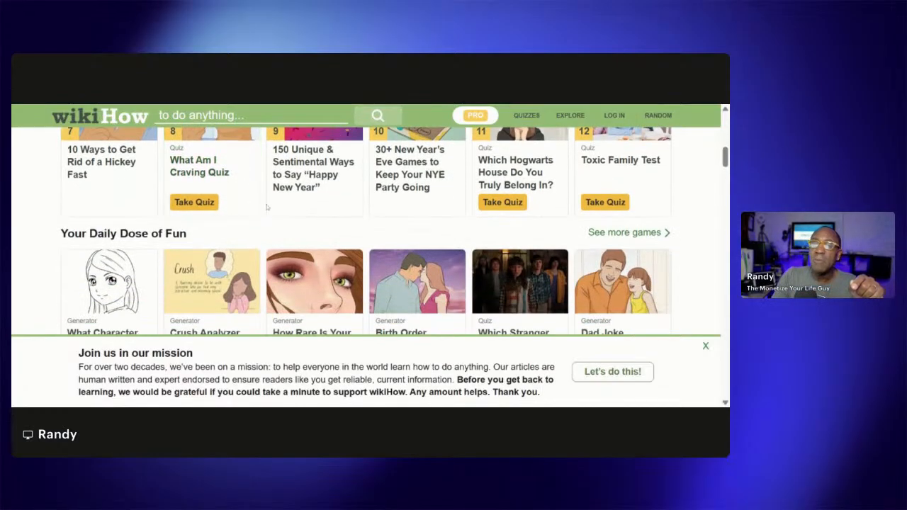
scroll(267, 206, down, 8)
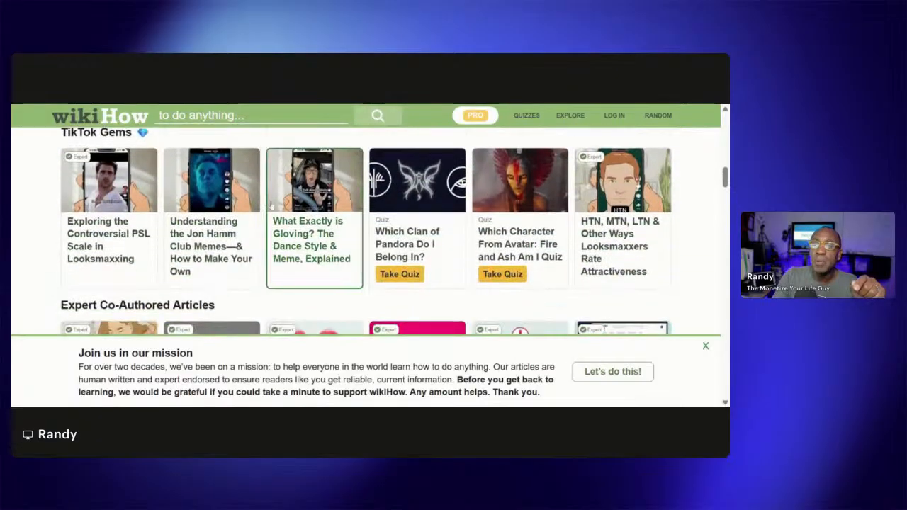
scroll(272, 205, down, 1)
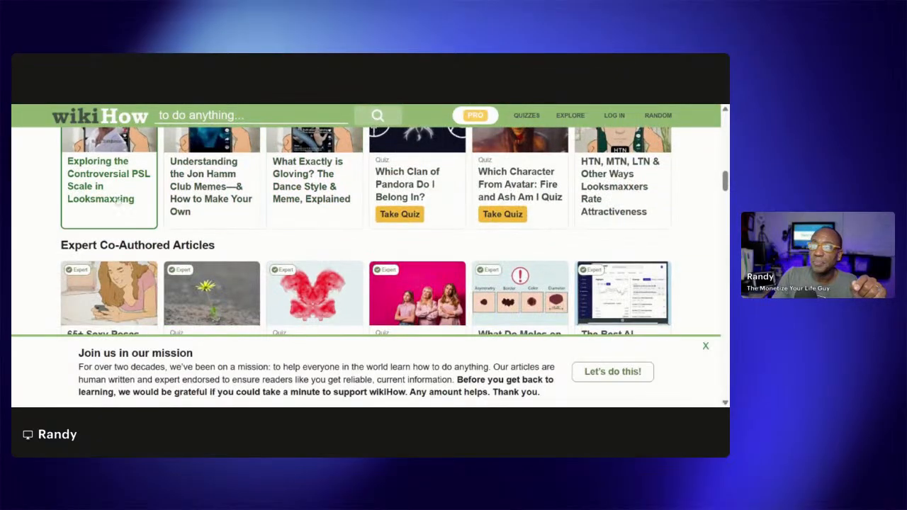
scroll(134, 197, down, 4)
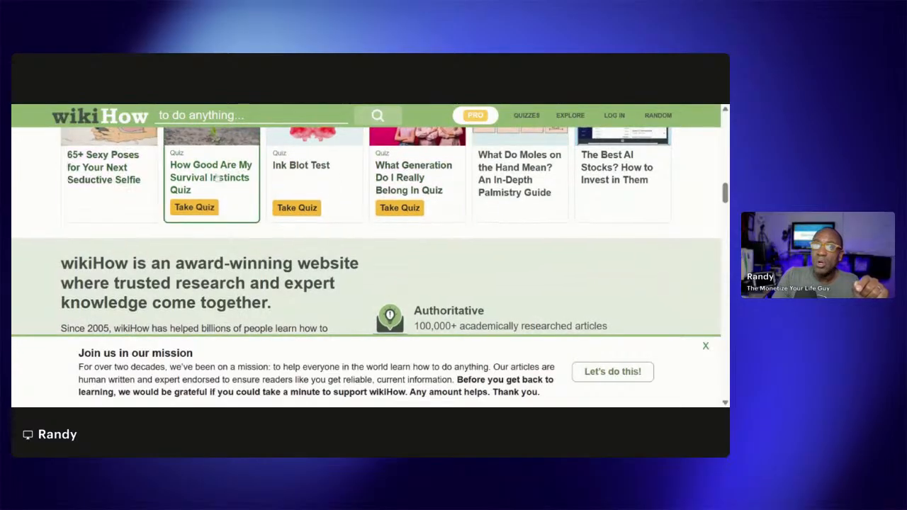
scroll(106, 198, up, 1)
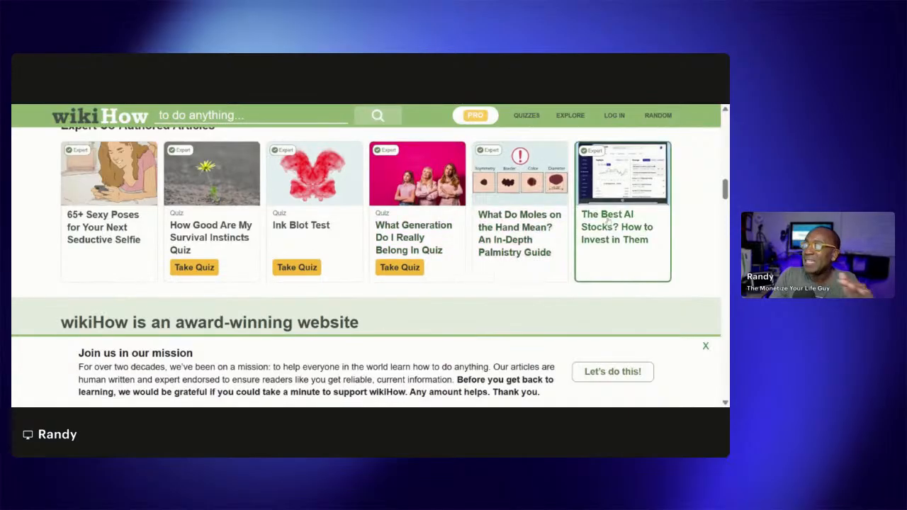
scroll(600, 227, down, 1)
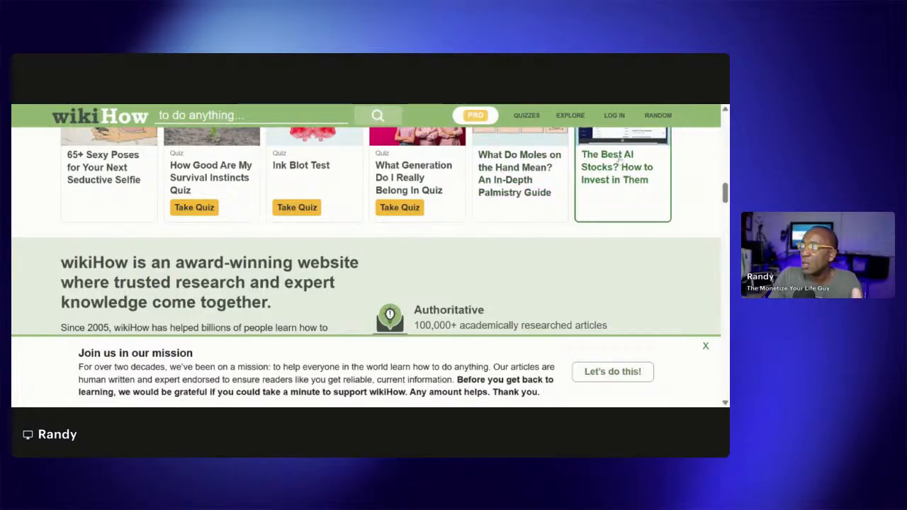
scroll(623, 198, up, 3)
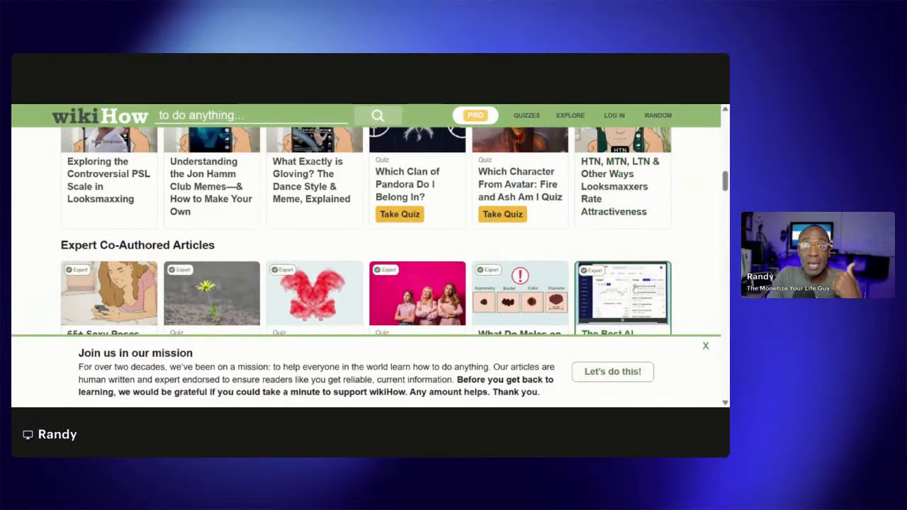
scroll(625, 262, down, 2)
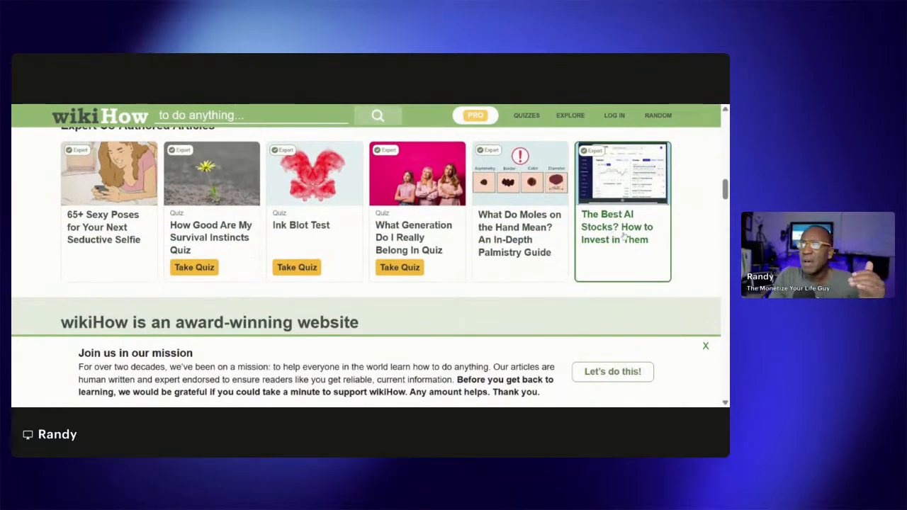
Search wikiHow for "weightloss" and review the article results with their view counts and update dates
scroll(623, 240, up, 5)
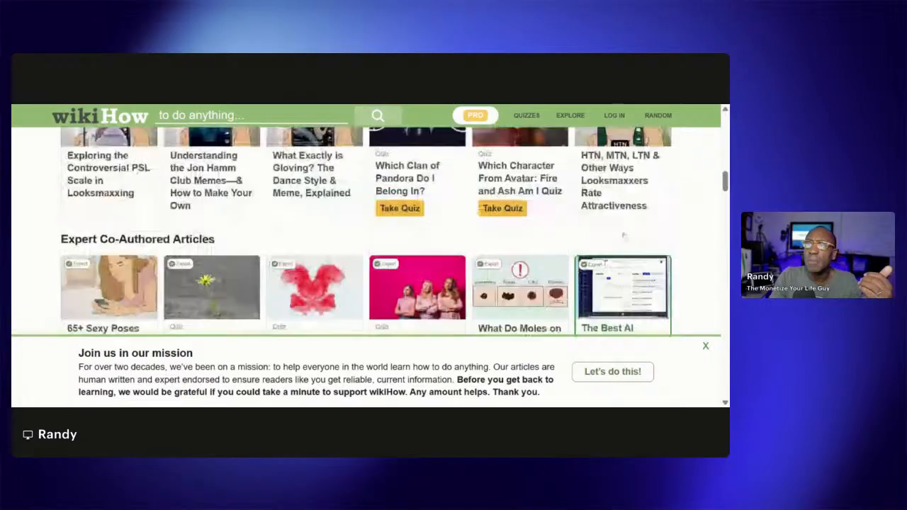
scroll(623, 240, up, 6)
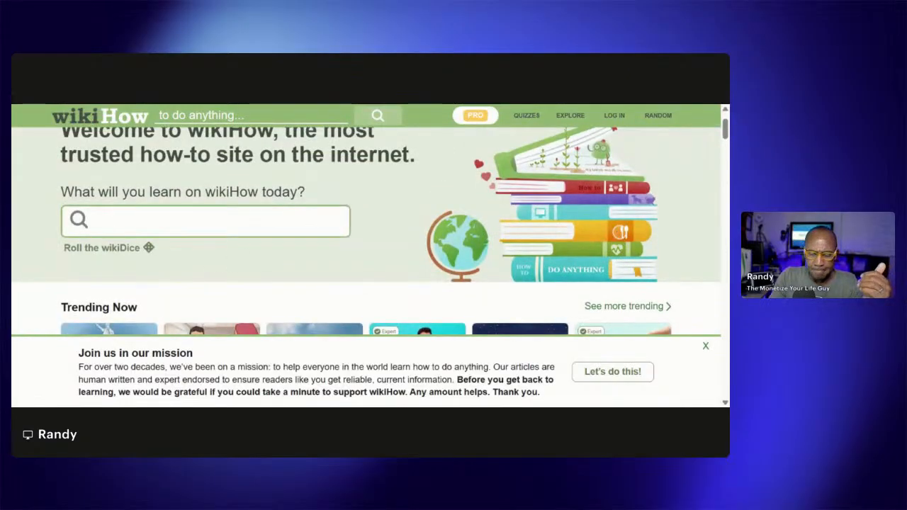
text(weightloss)
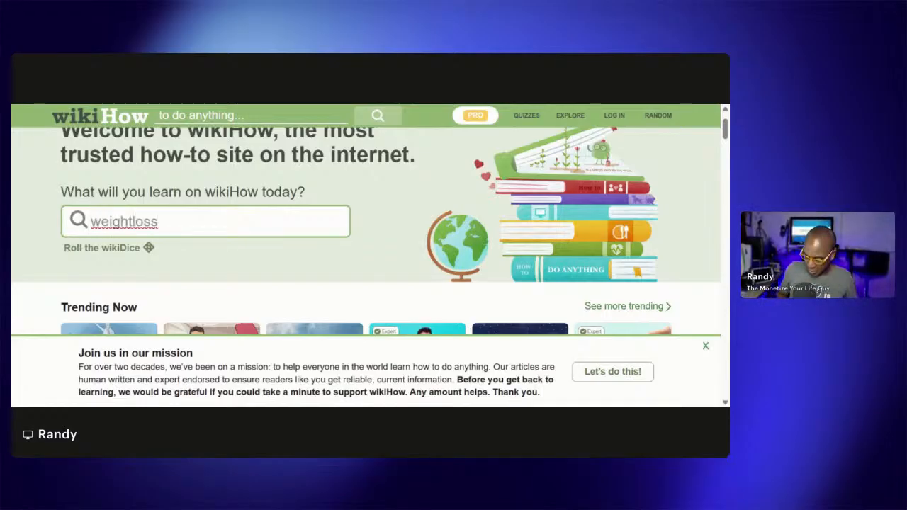
key(Return)
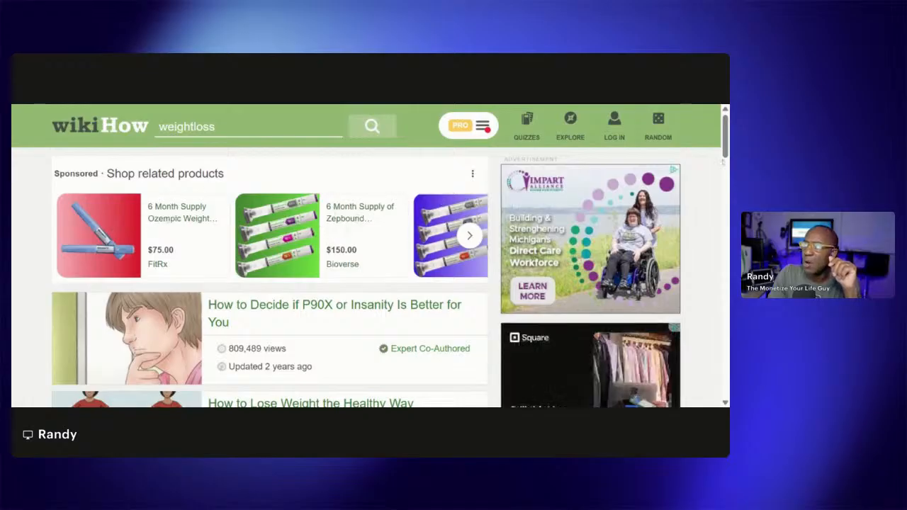
scroll(724, 142, down, 1)
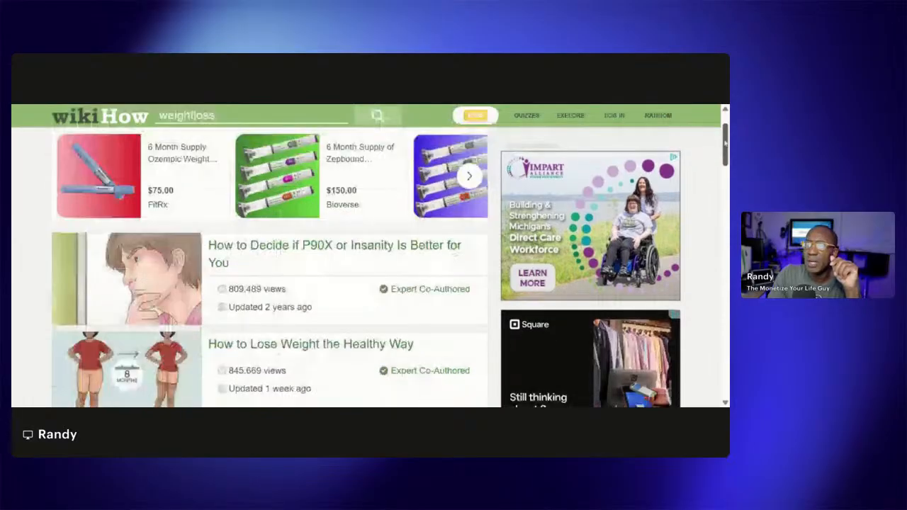
scroll(725, 142, down, 1)
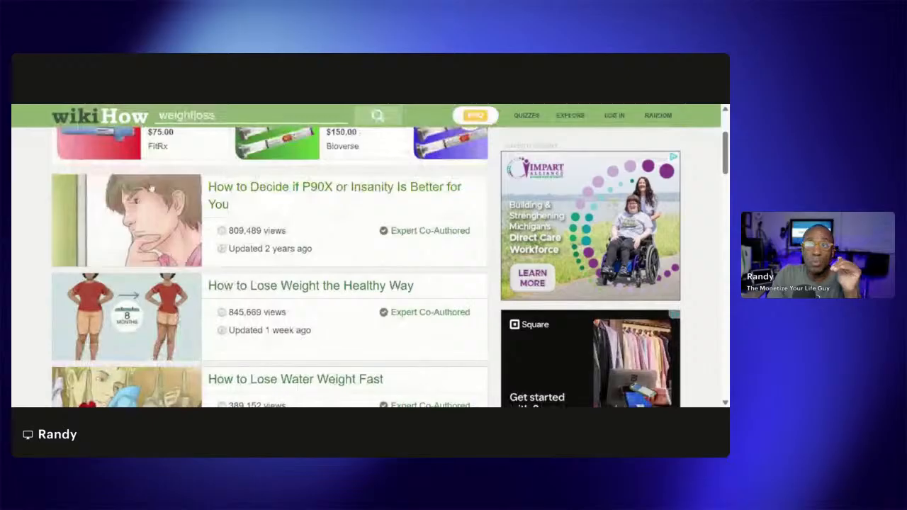
Compare view counts and update dates in the weight loss results, from the P90X or Insanity article through the Military Diet article
scroll(60, 188, up, 1)
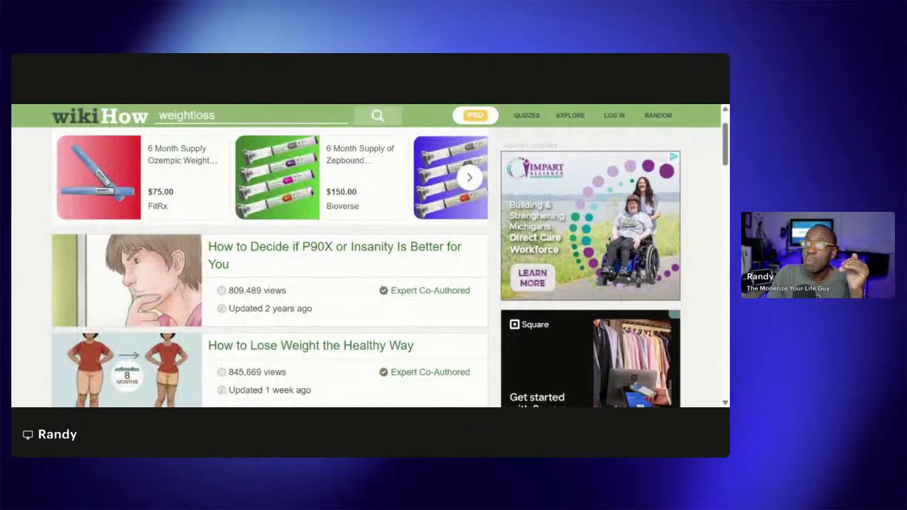
scroll(454, 186, down, 1)
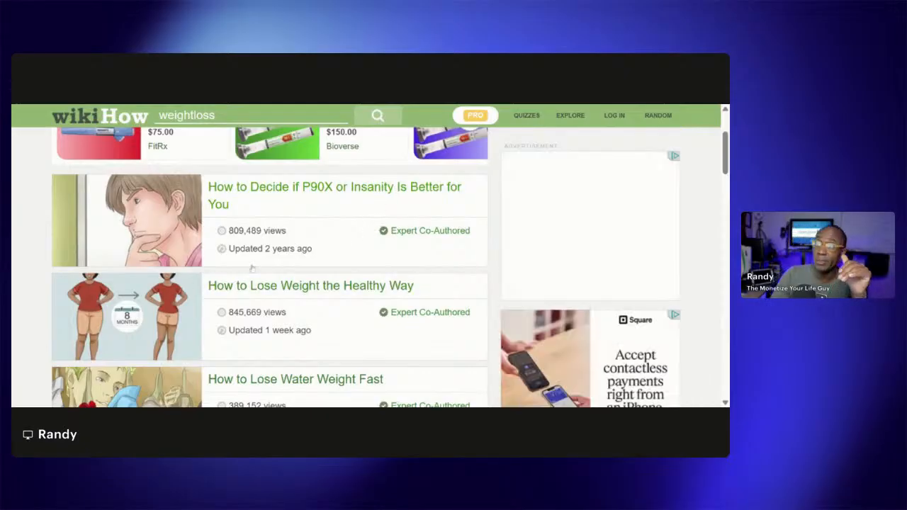
scroll(250, 284, down, 1)
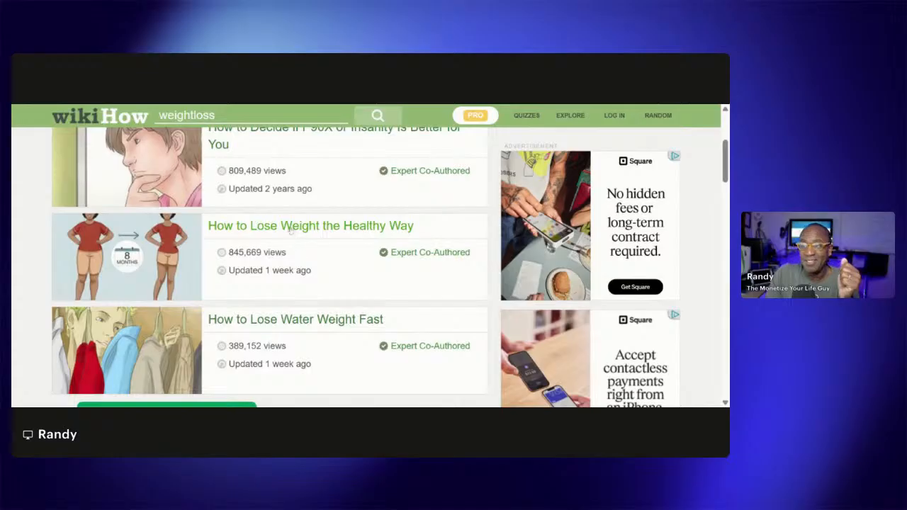
scroll(283, 294, down, 1)
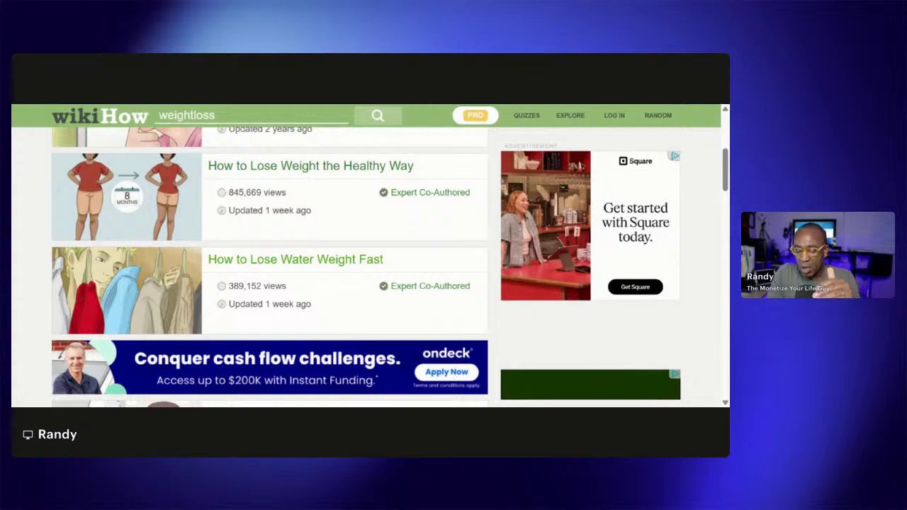
scroll(282, 270, down, 3)
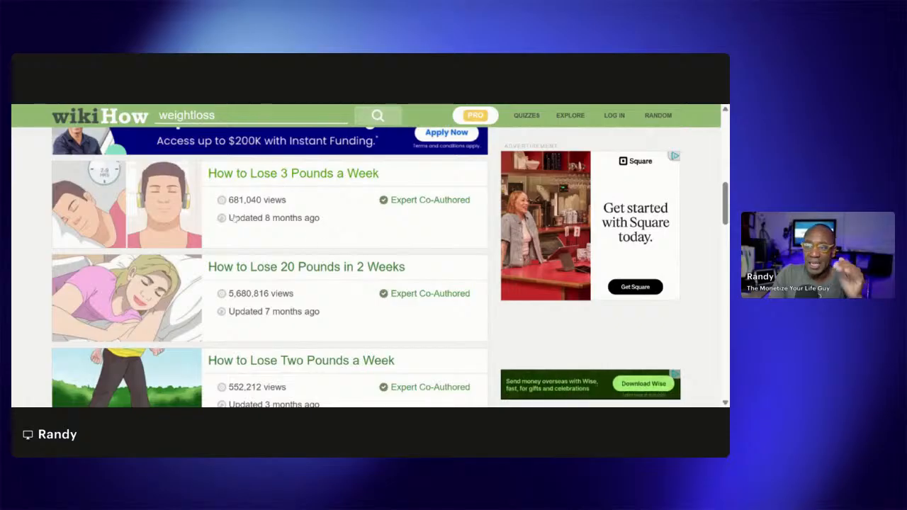
scroll(266, 249, down, 1)
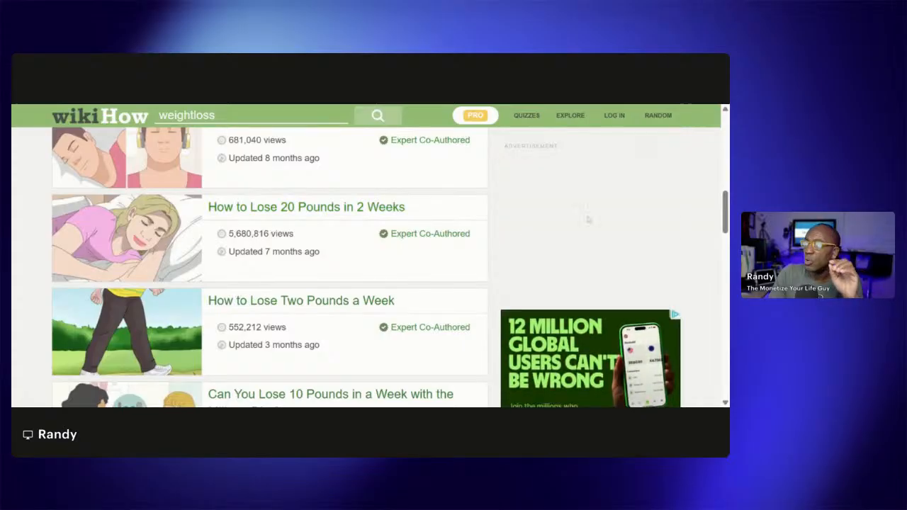
scroll(696, 201, down, 1)
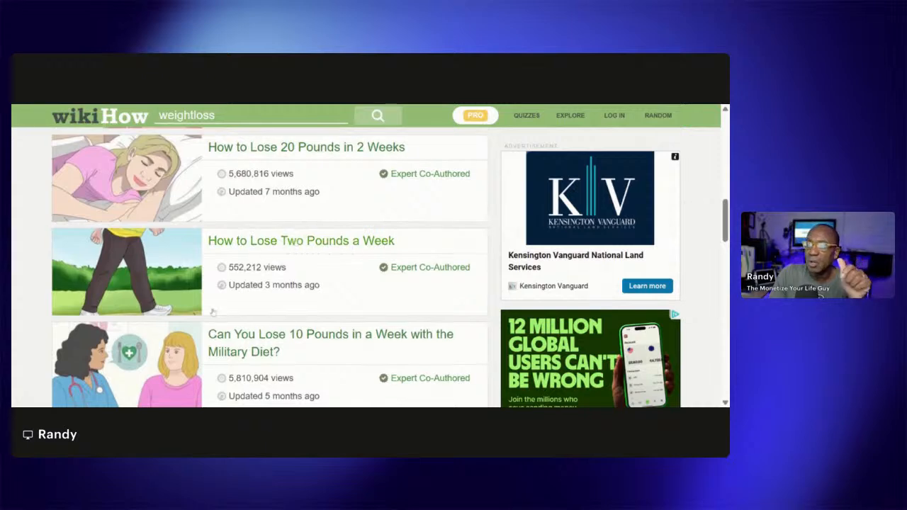
scroll(260, 267, down, 1)
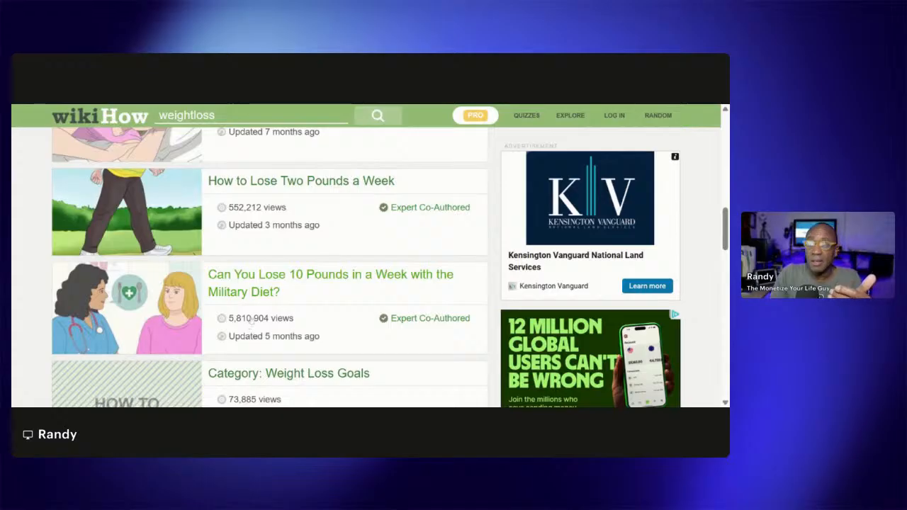
scroll(279, 298, down, 1)
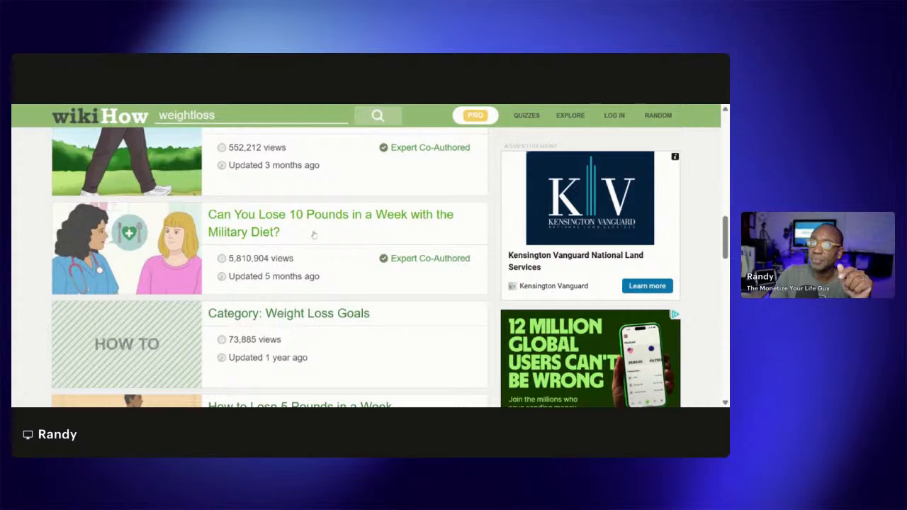
Review the remaining weight loss results, from the Weight Loss Goals category to How to Lose Weight Fast, for topic ideas
scroll(305, 243, down, 3)
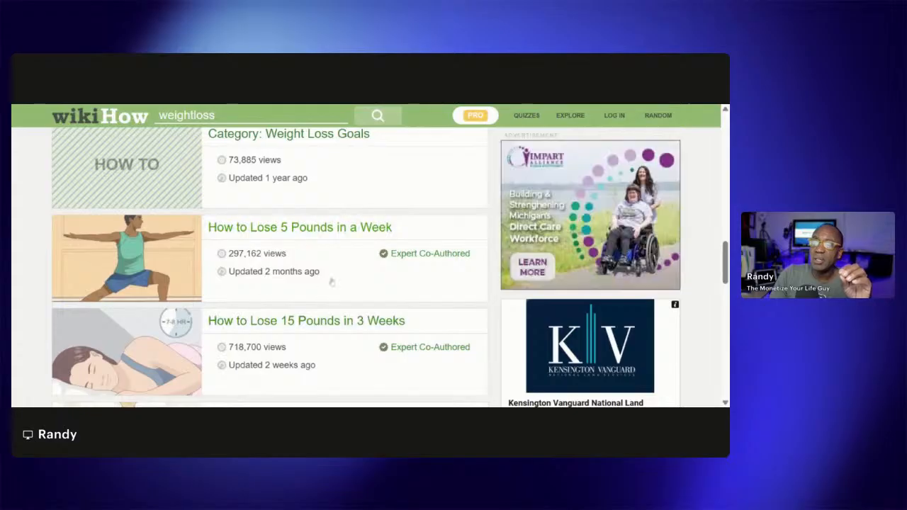
scroll(266, 287, down, 2)
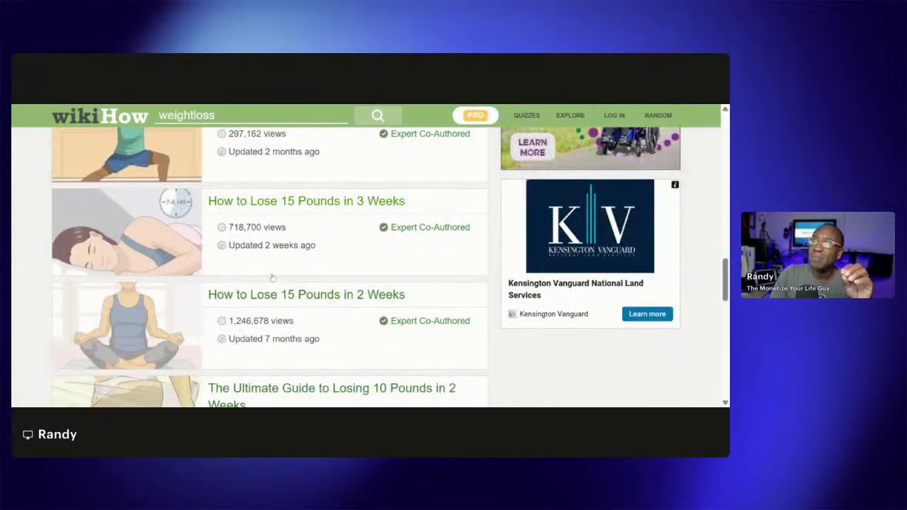
scroll(275, 282, down, 2)
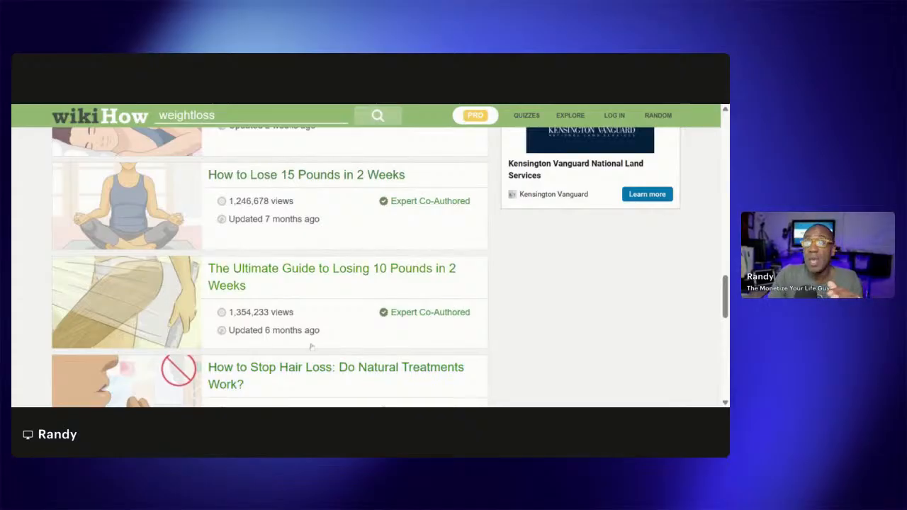
scroll(231, 316, down, 3)
scroll(231, 316, down, 2)
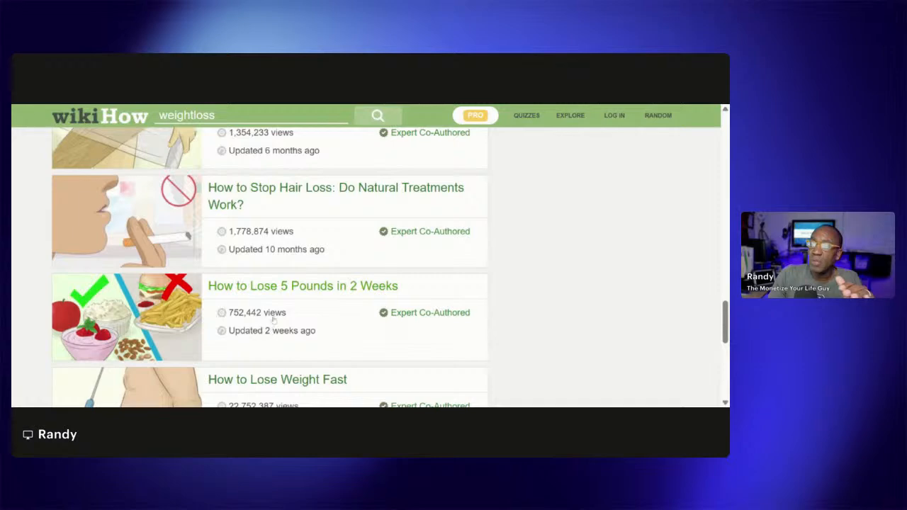
scroll(262, 323, down, 5)
Return to the result "Can You Lose 10 Pounds in a Week with the Military Diet?" and open the article
scroll(292, 318, up, 12)
scroll(291, 320, up, 6)
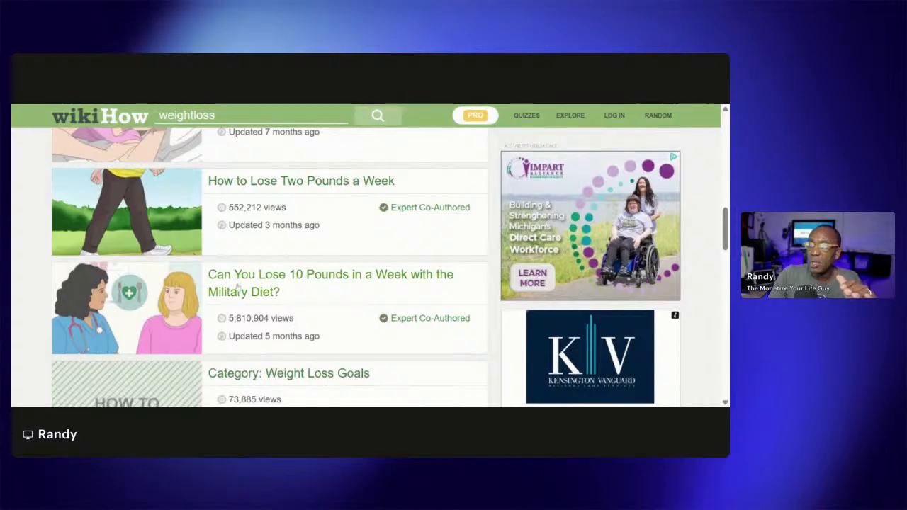
scroll(225, 300, up, 1)
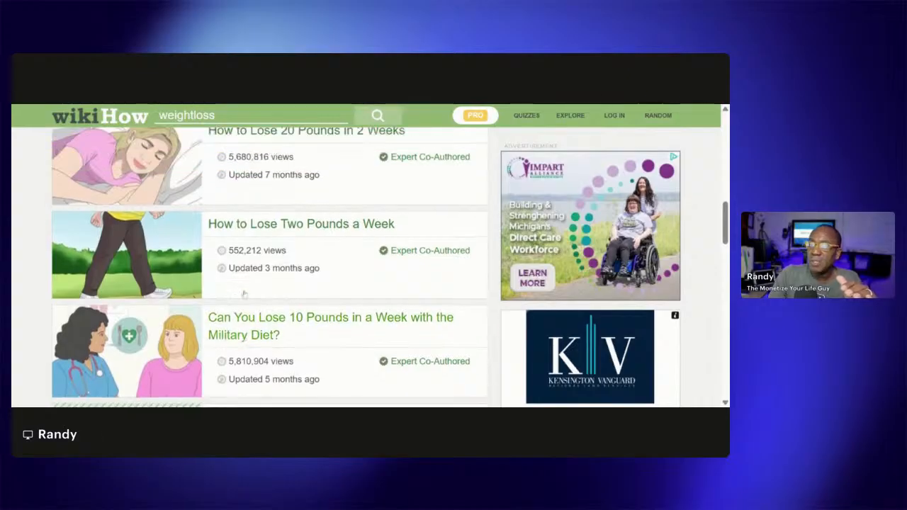
scroll(241, 296, down, 2)
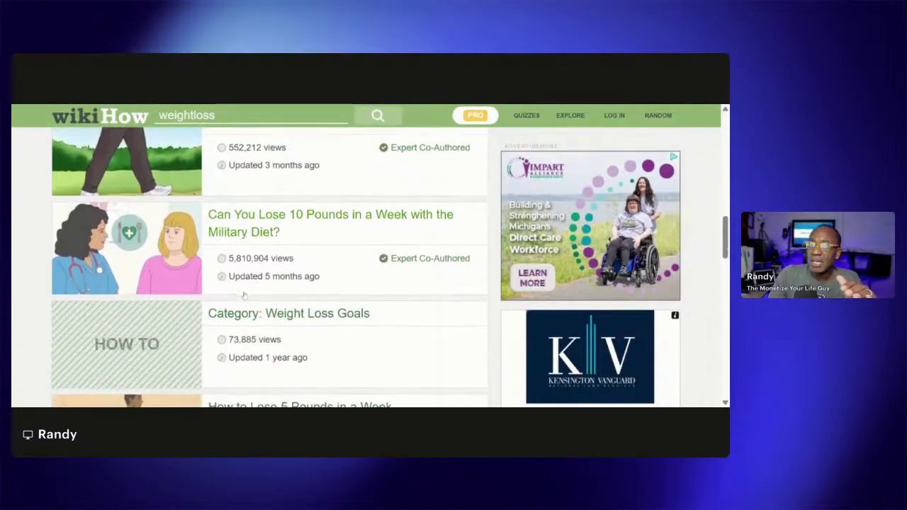
click(243, 228)
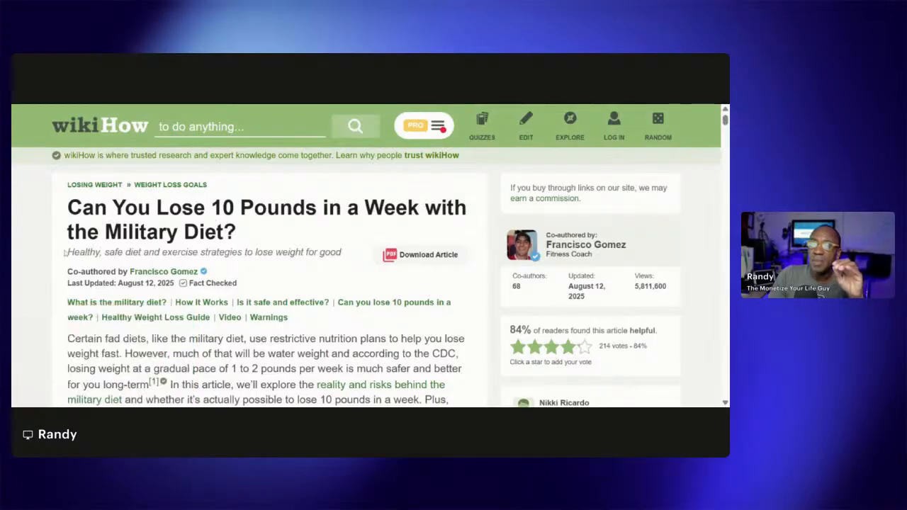
Examine the article's introduction, author credit, view count, reader rating and the short answer on losing 10 pounds in one week
scroll(223, 203, down, 1)
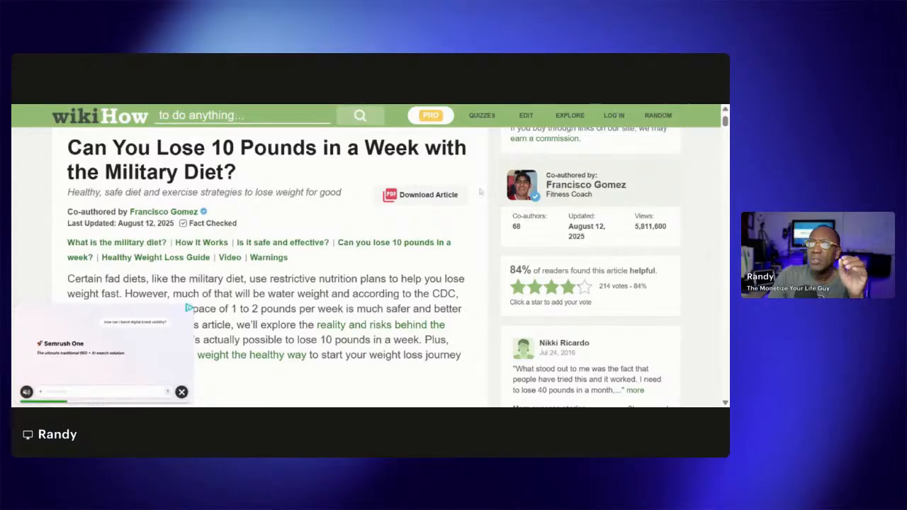
scroll(270, 233, down, 5)
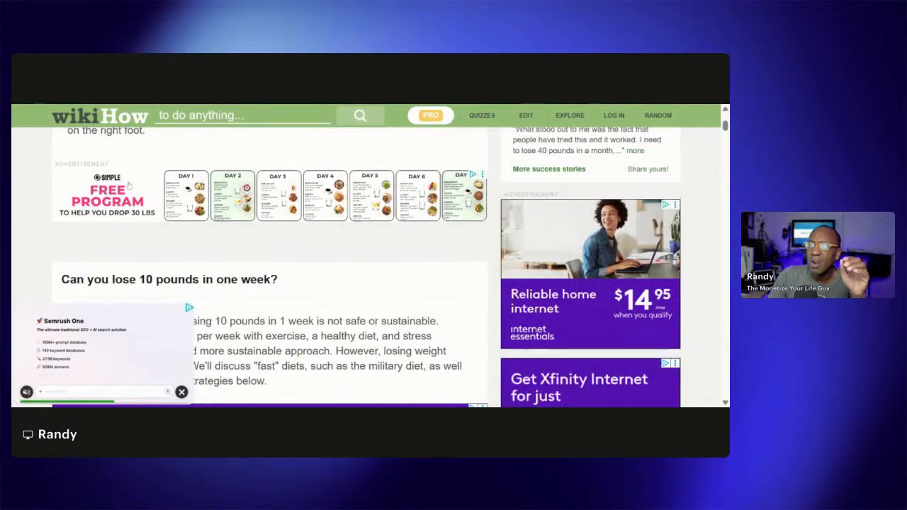
scroll(162, 241, down, 2)
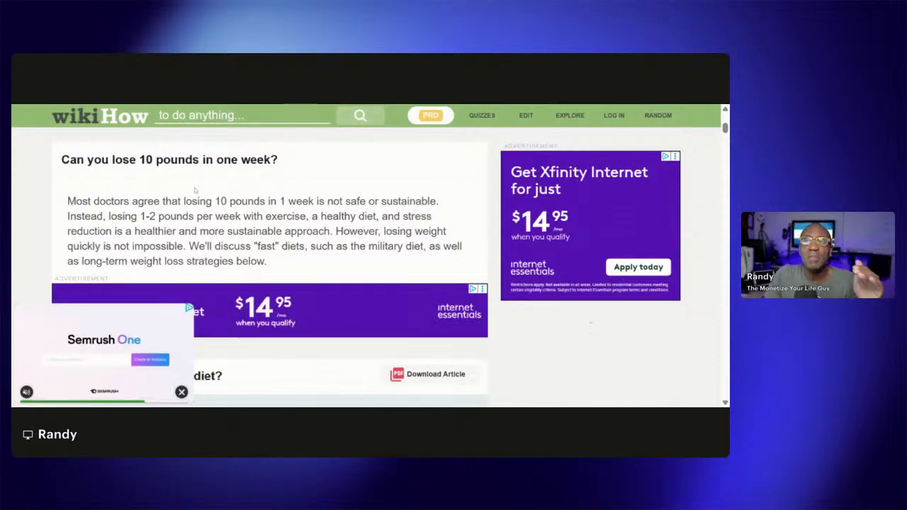
scroll(418, 227, up, 10)
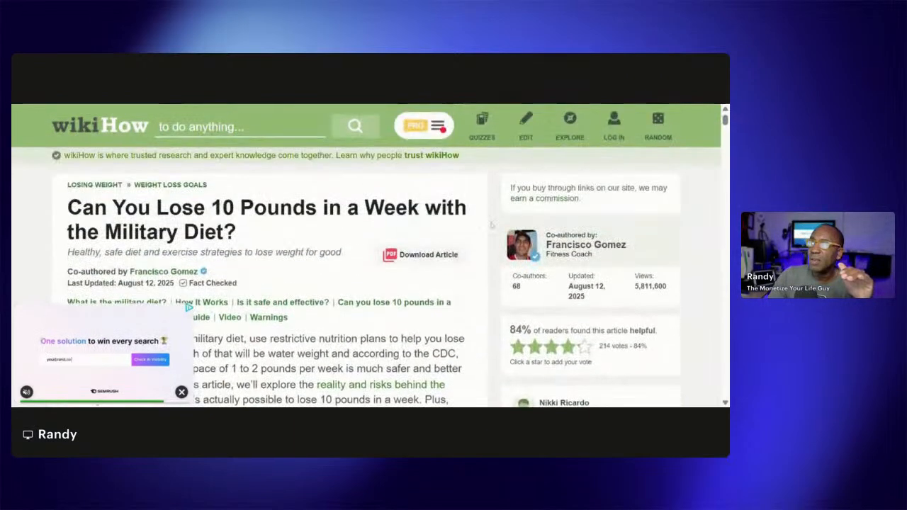
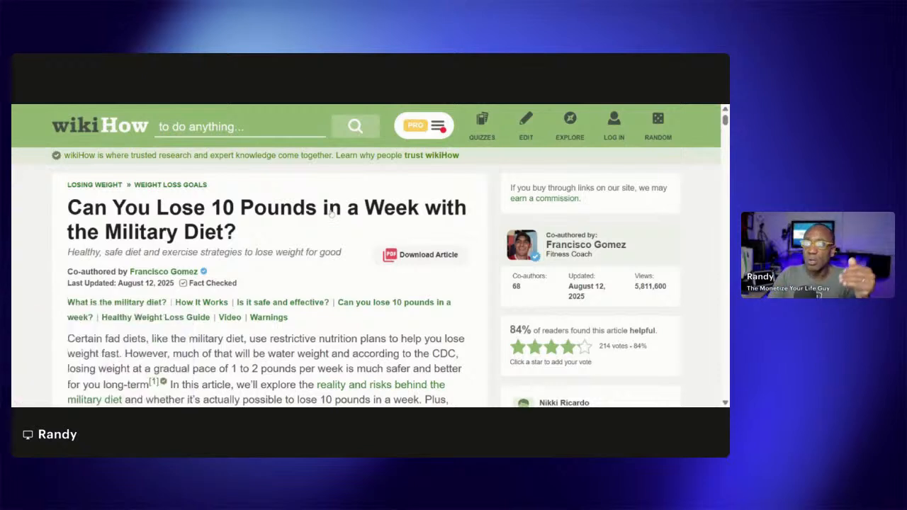
scroll(326, 332, down, 2)
scroll(327, 332, down, 2)
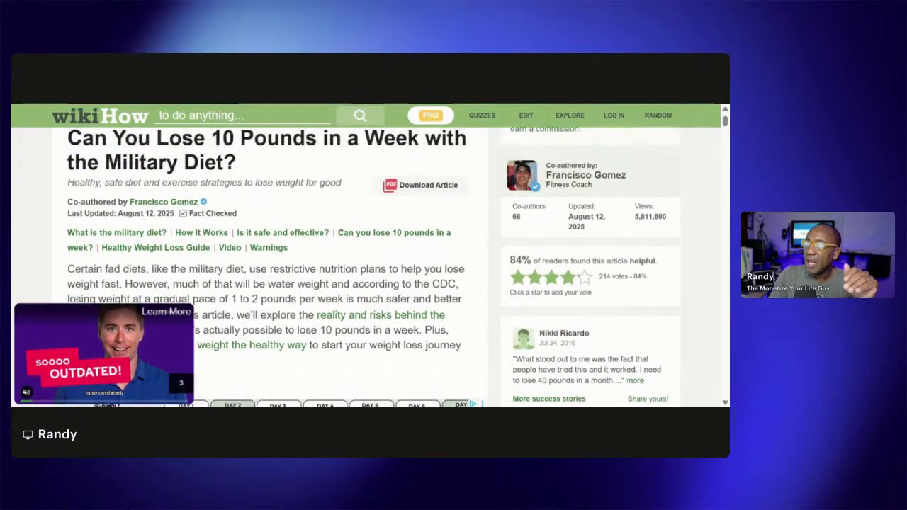
scroll(663, 235, up, 2)
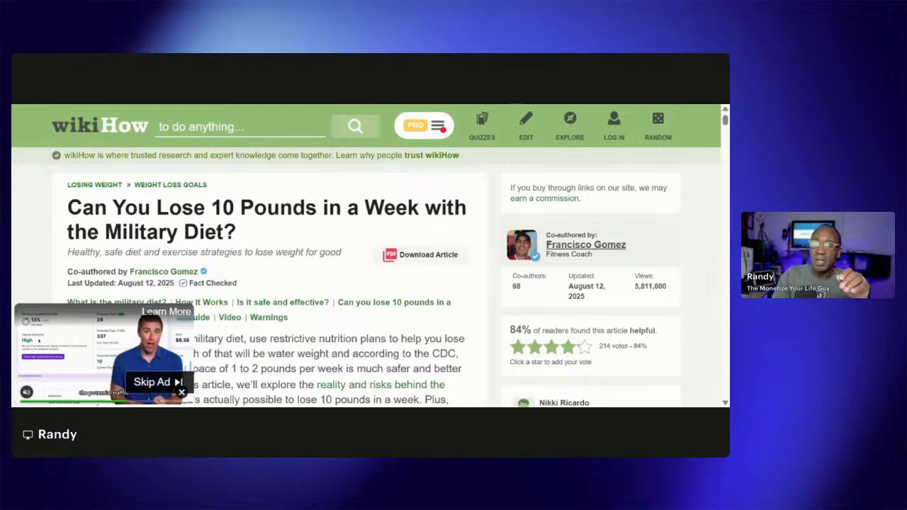
Read the "What is the military diet?" section, including its seven-day calorie graphic, explanation and warning
scroll(276, 204, down, 2)
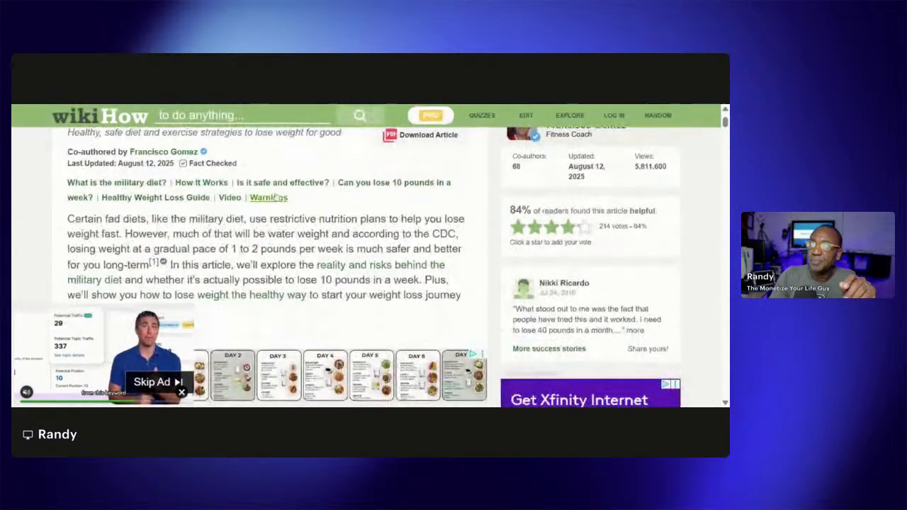
scroll(276, 205, down, 5)
scroll(267, 264, down, 5)
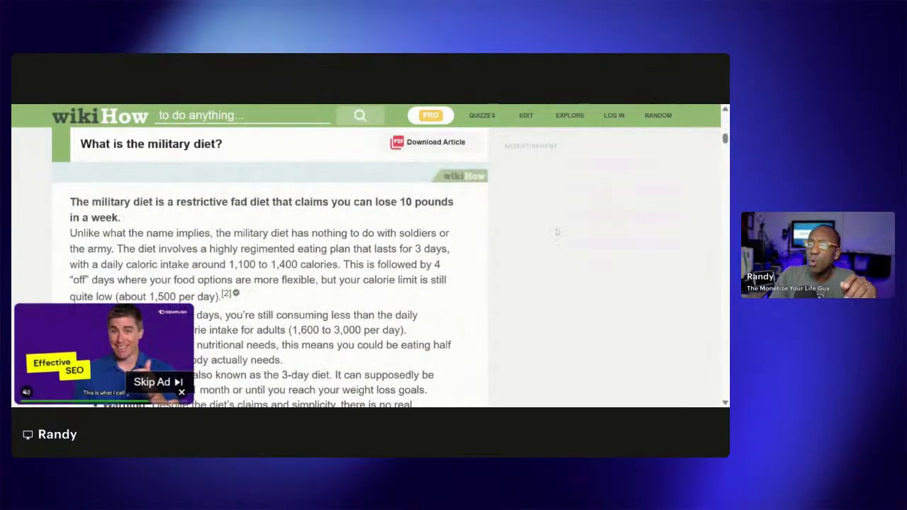
scroll(597, 205, down, 2)
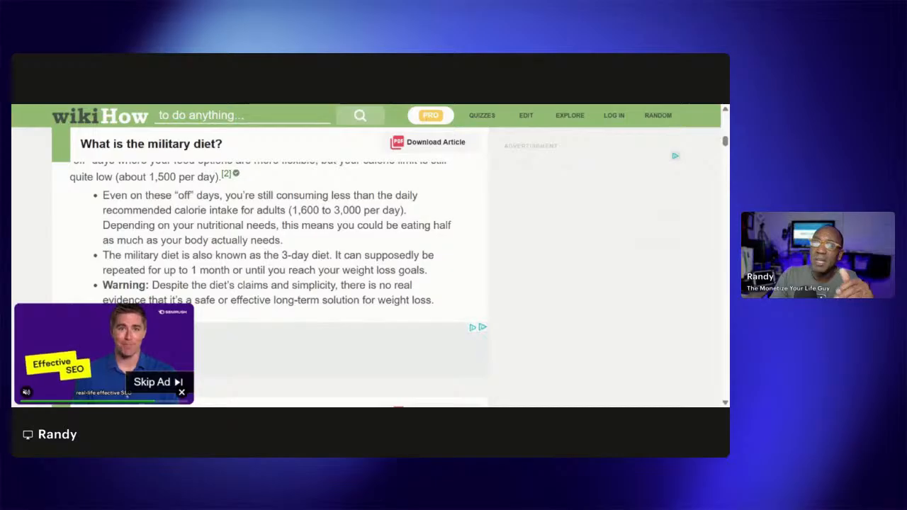
scroll(269, 269, up, 3)
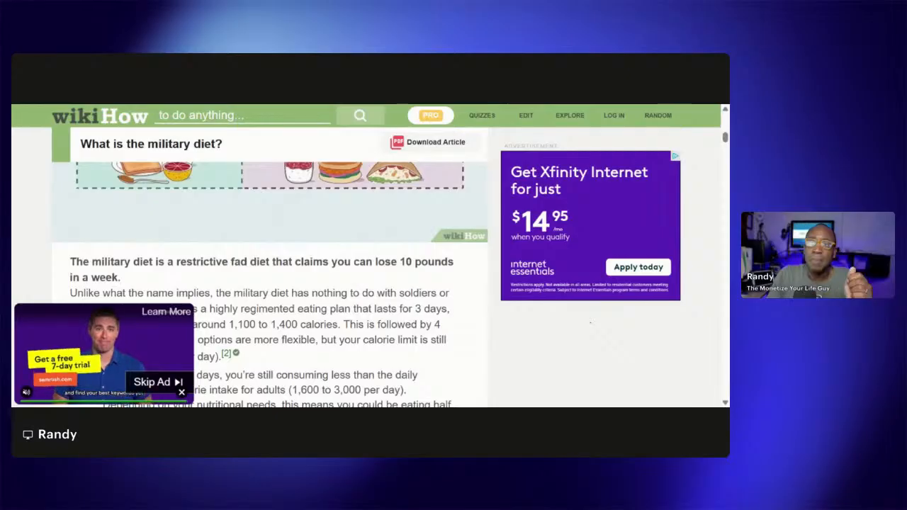
scroll(419, 245, up, 3)
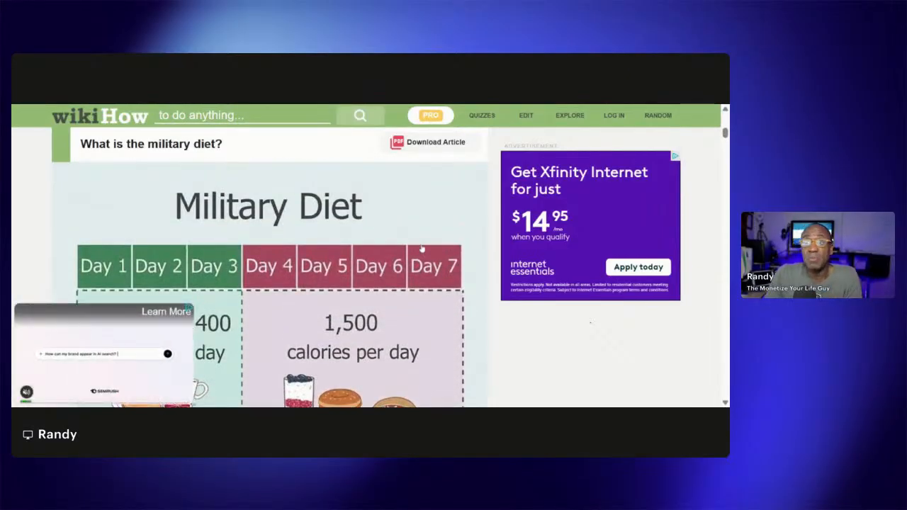
scroll(418, 251, up, 2)
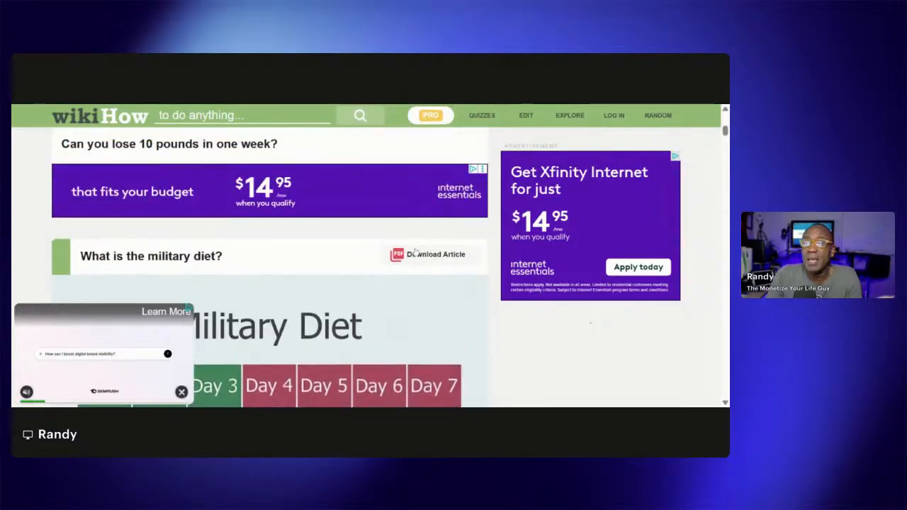
scroll(417, 253, down, 4)
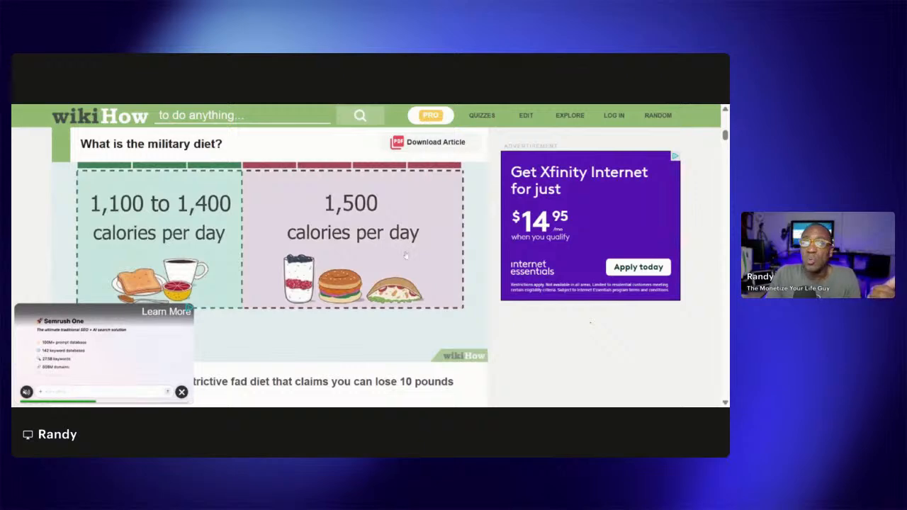
scroll(148, 340, down, 2)
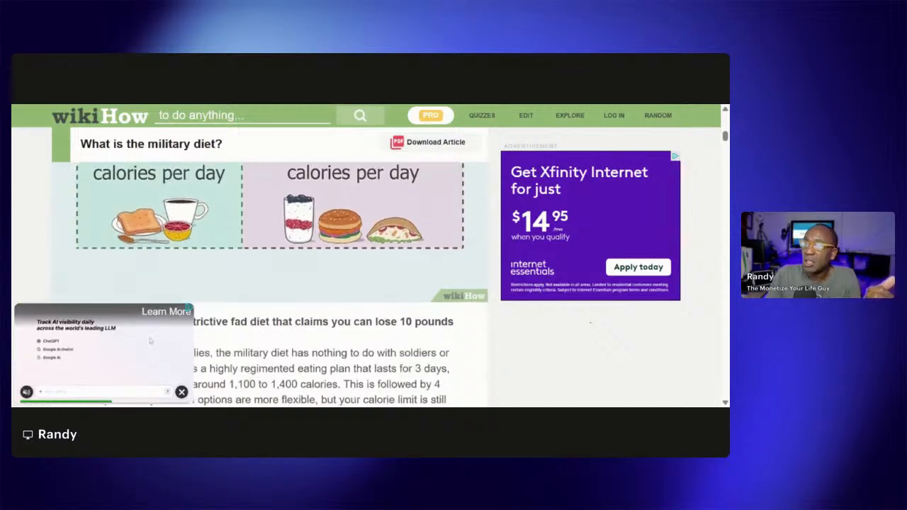
scroll(148, 340, down, 3)
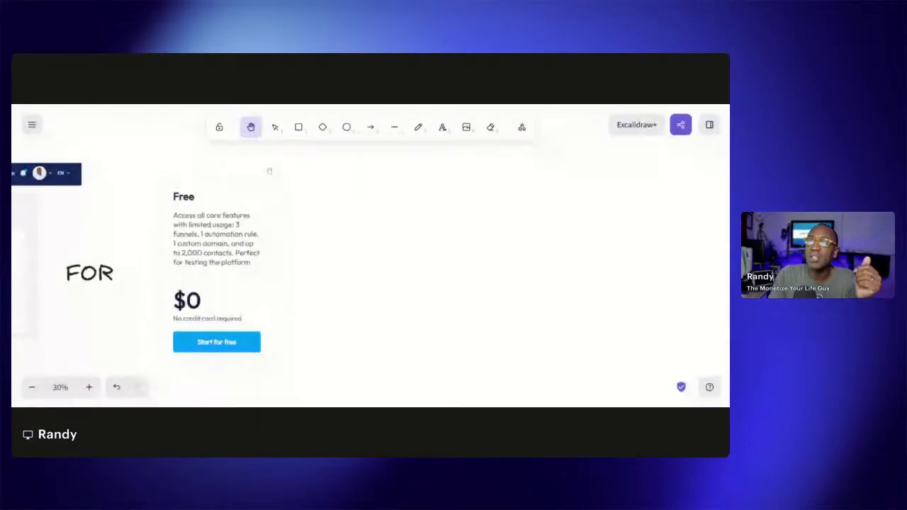
Switch to the Excalidraw board and follow The $0 Launch Method diagram from the digital real estate graphic to the systeme tools
drag(137, 231, 696, 256)
drag(234, 350, 507, 336)
drag(154, 309, 142, 286)
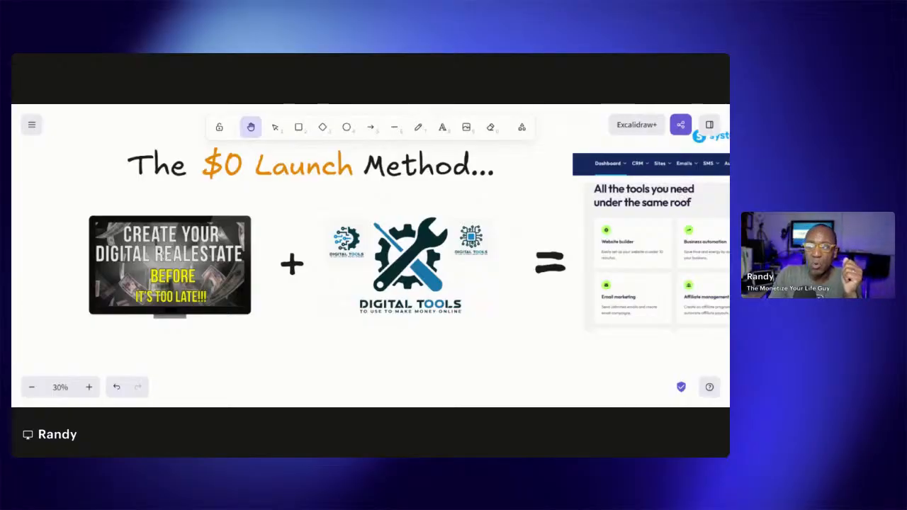
drag(338, 285, 197, 277)
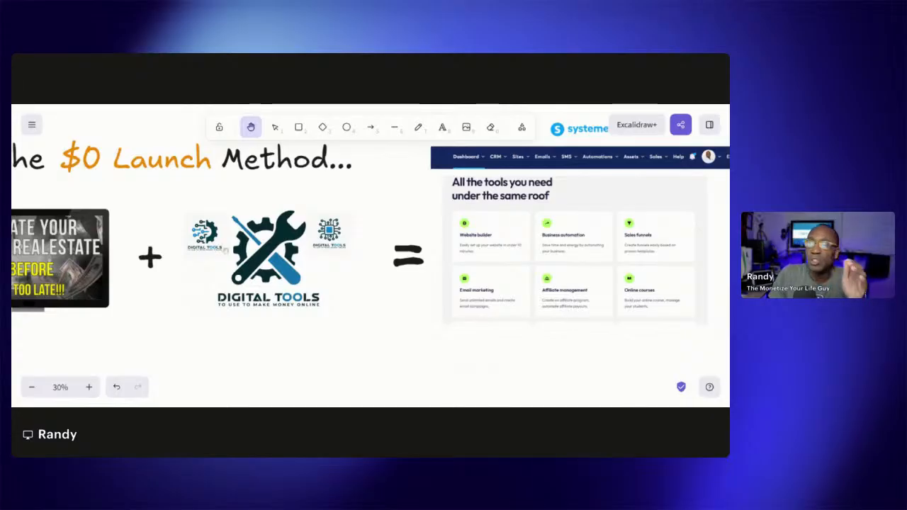
Follow the diagram from the systeme tools to the $0 Free plan and read its limits, returning to the systeme graphic
drag(544, 234, 268, 235)
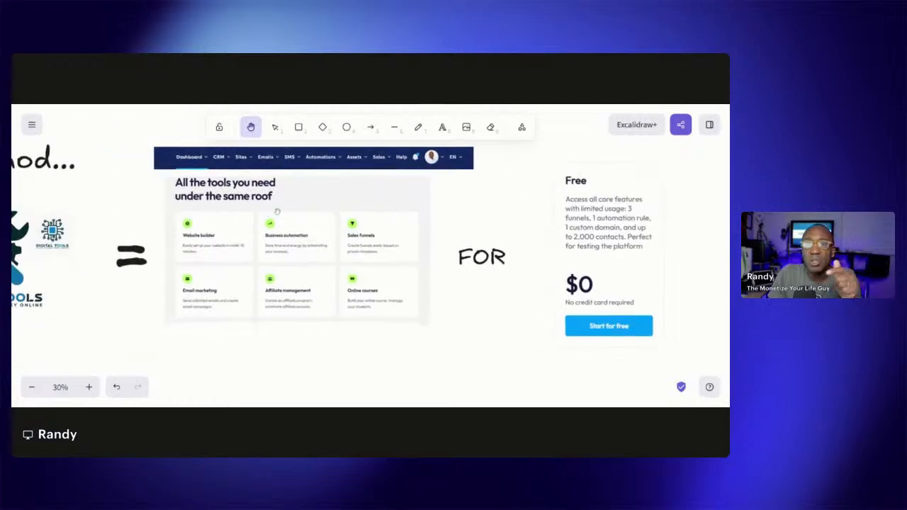
scroll(447, 170, down, 2)
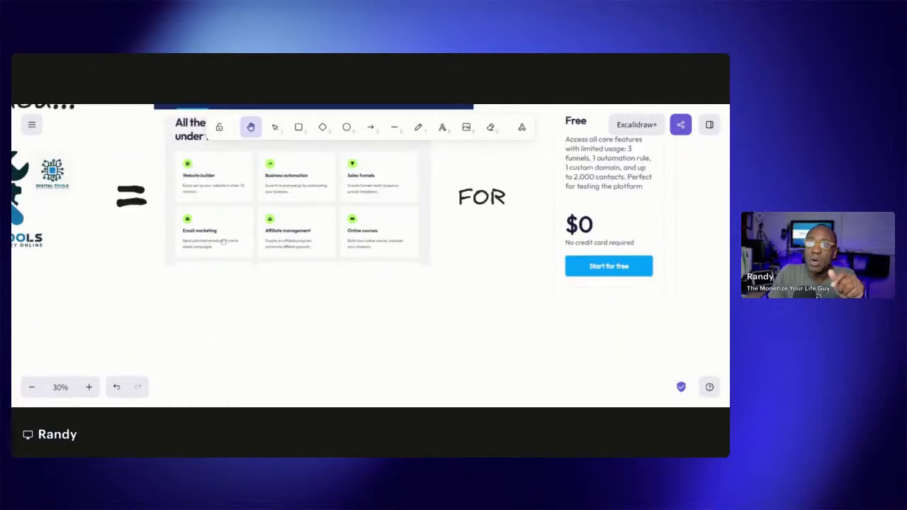
scroll(277, 205, up, 2)
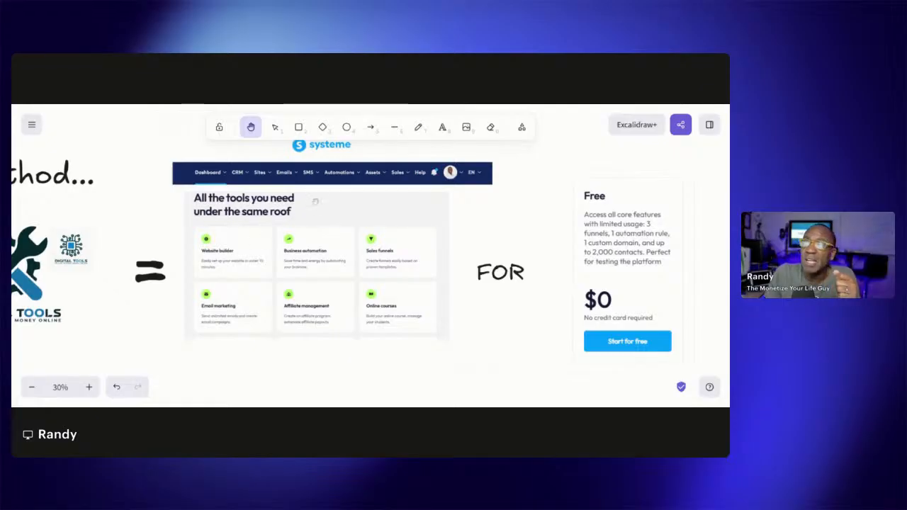
drag(601, 222, 433, 233)
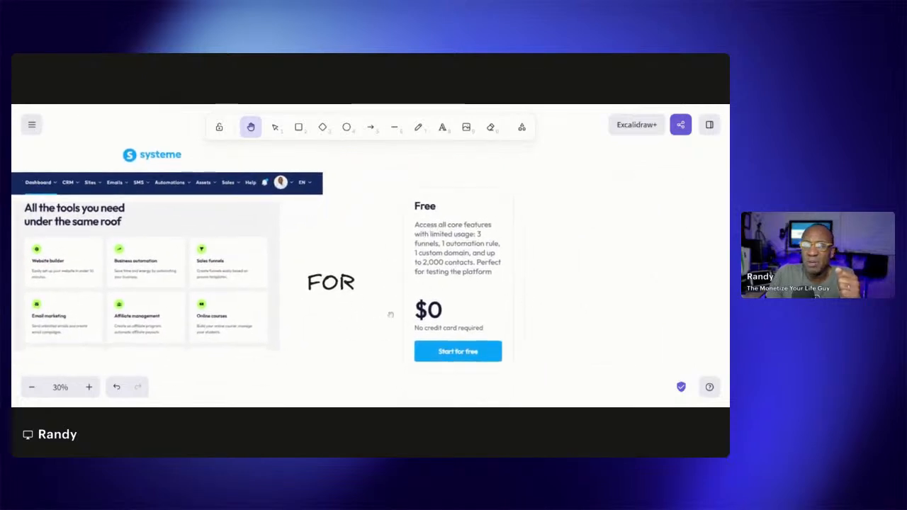
drag(432, 277, 325, 280)
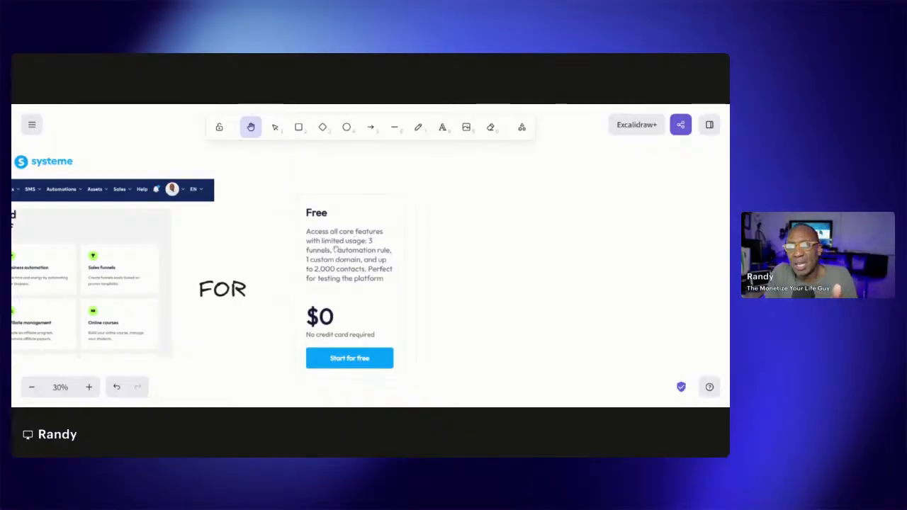
drag(345, 243, 349, 247)
drag(204, 276, 323, 326)
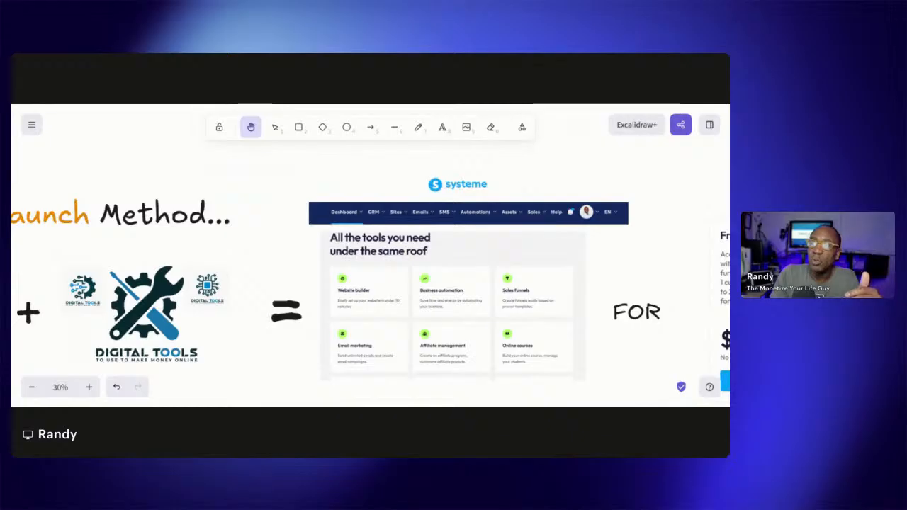
Switch to the PrintFriendly version of "Can You Really Lose 10 Pounds in a Week?" and download it as a PDF
click(425, 99)
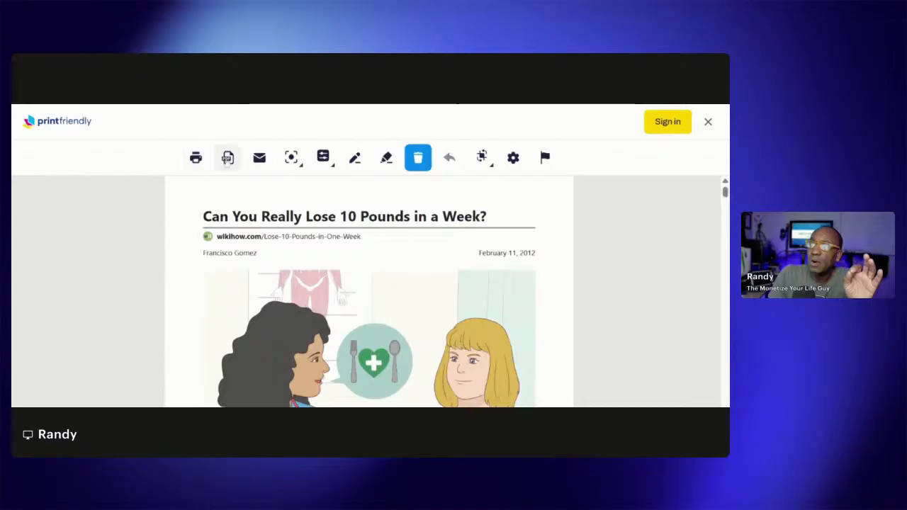
click(227, 158)
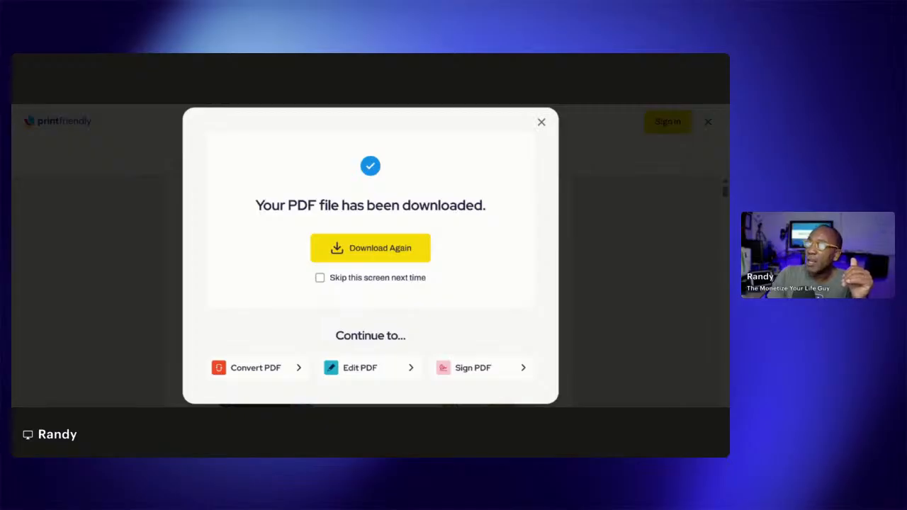
click(665, 193)
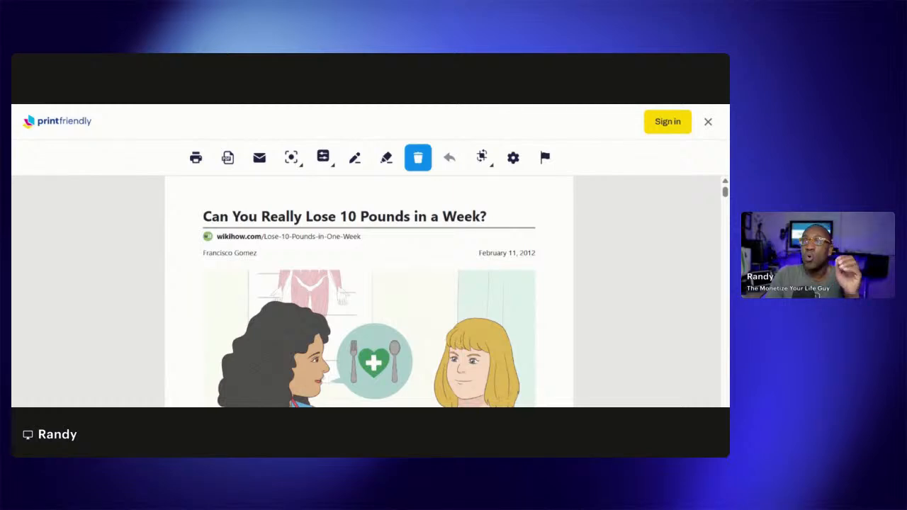
Open ChatGPT in a new browser tab and attach the downloaded wikiHow PDF to the prompt
key(ctrl+t)
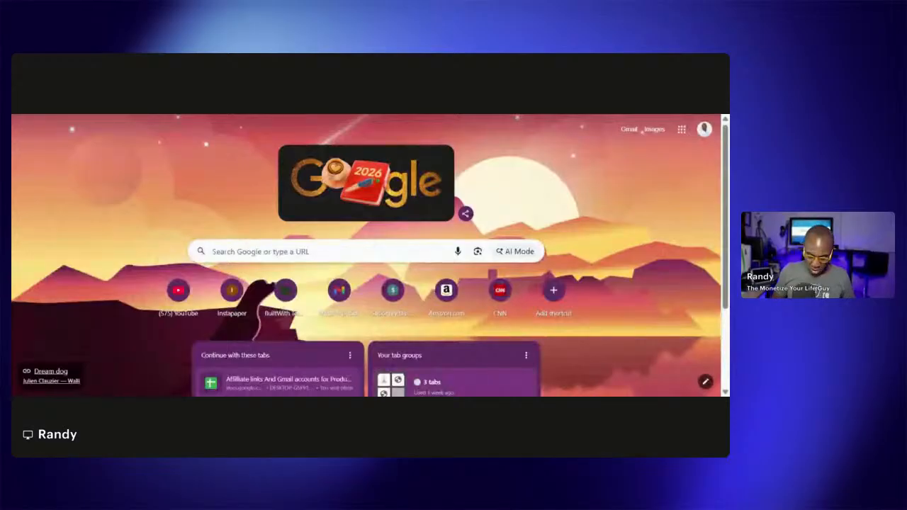
key(Return)
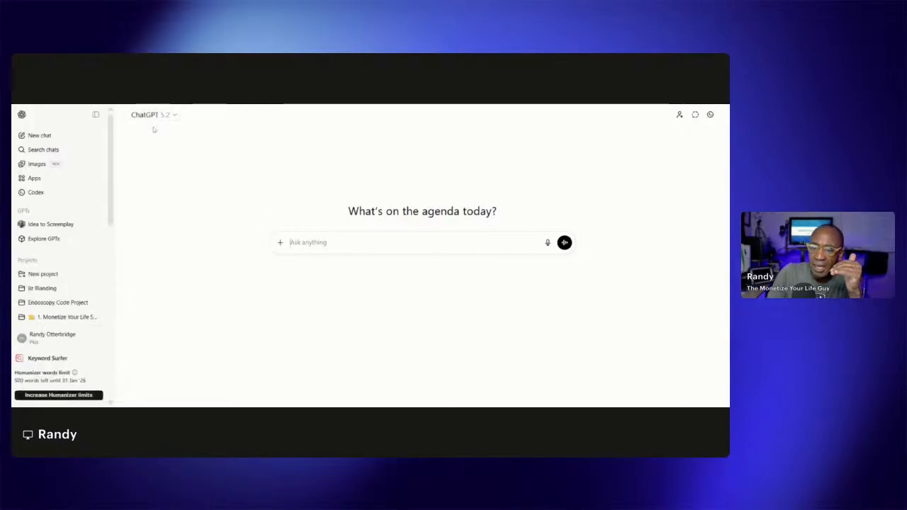
click(280, 243)
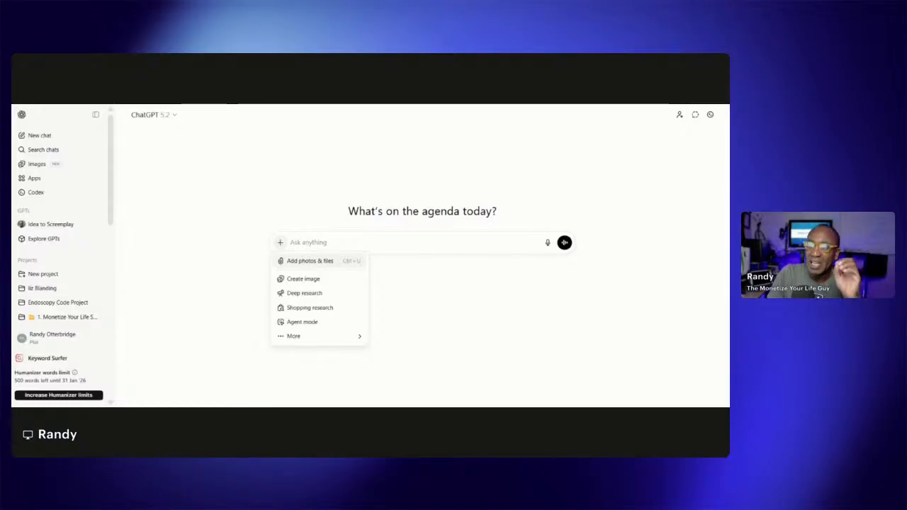
click(297, 261)
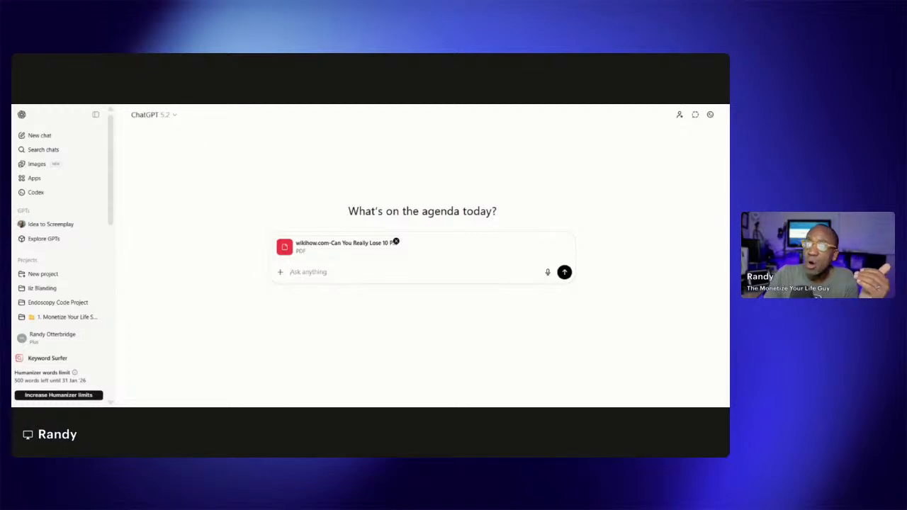
Begin the prompt with "take a look at this pdf and tell me which of these strategies can earn me 10k"
text(take a)
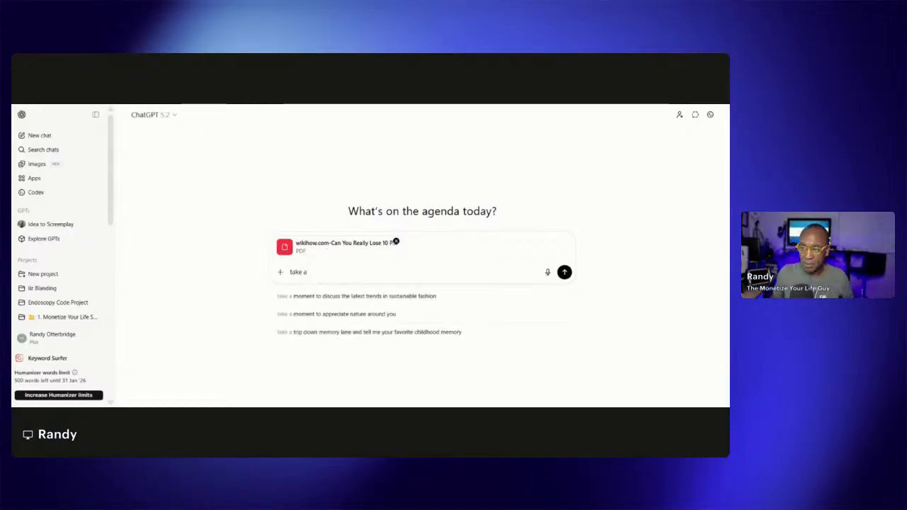
text(look a)
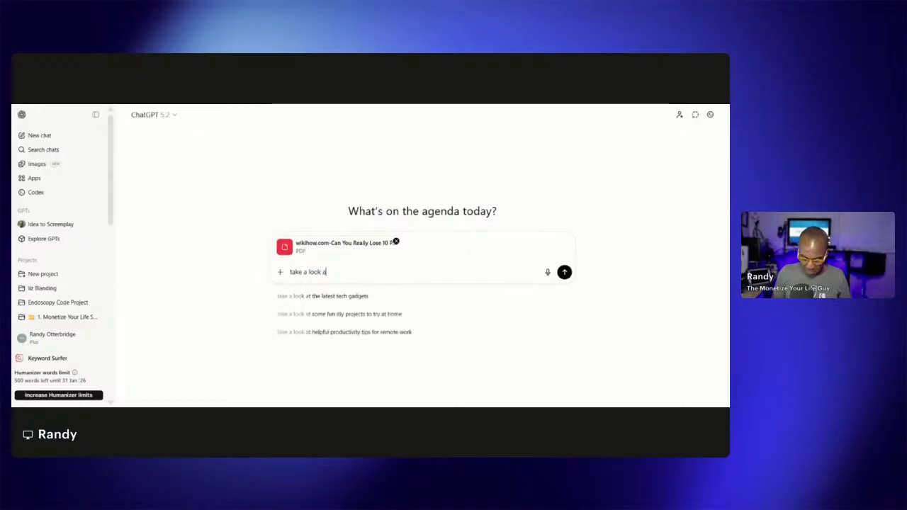
text(t lhis pdf)
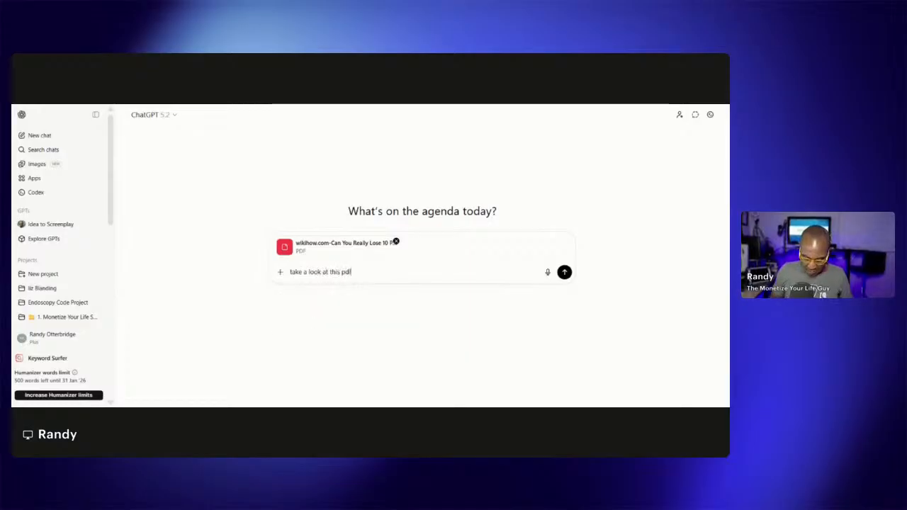
text( and tell me)
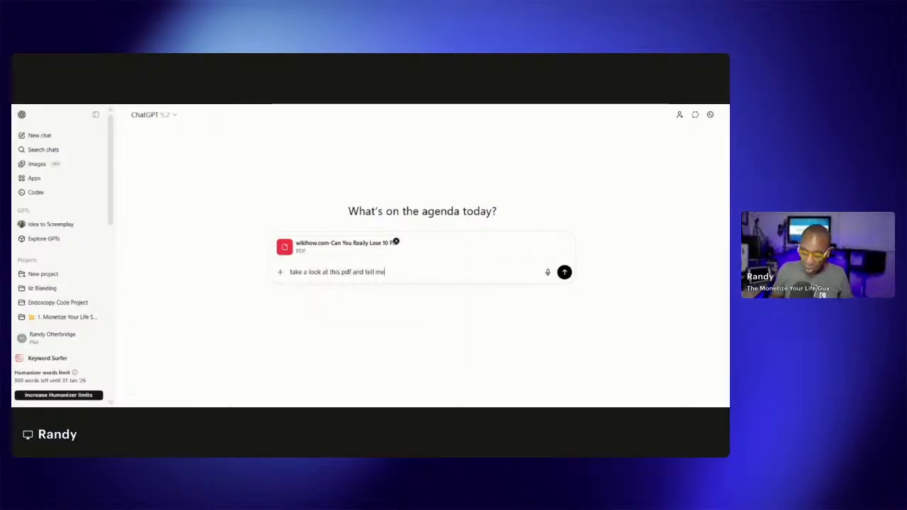
text( whic)
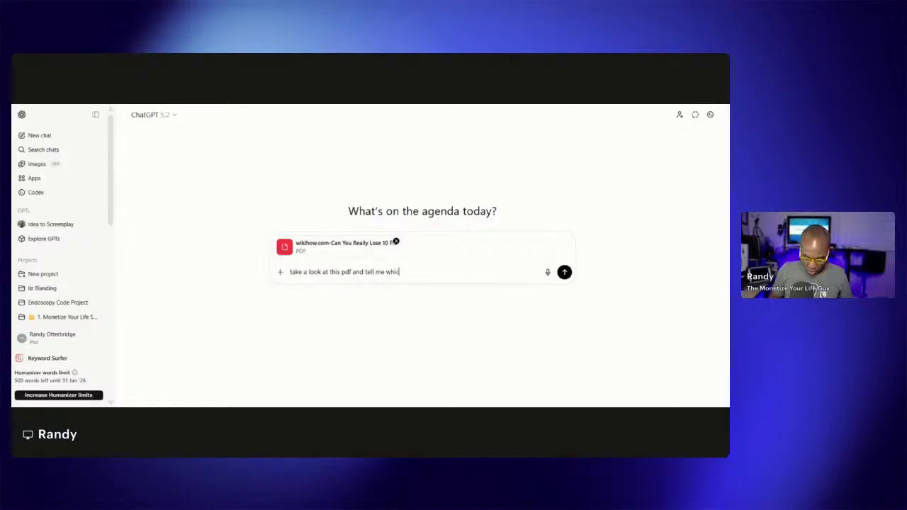
text(h of these strategies can earn me)
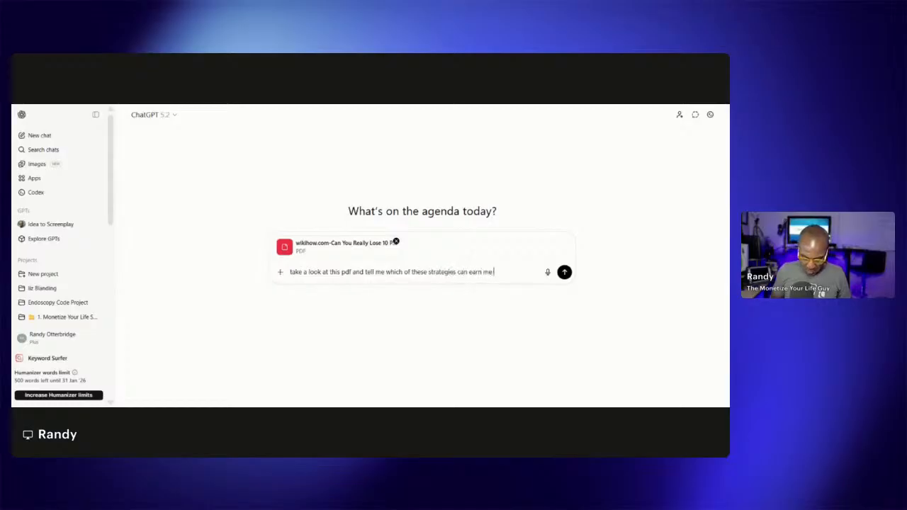
text( 10k)
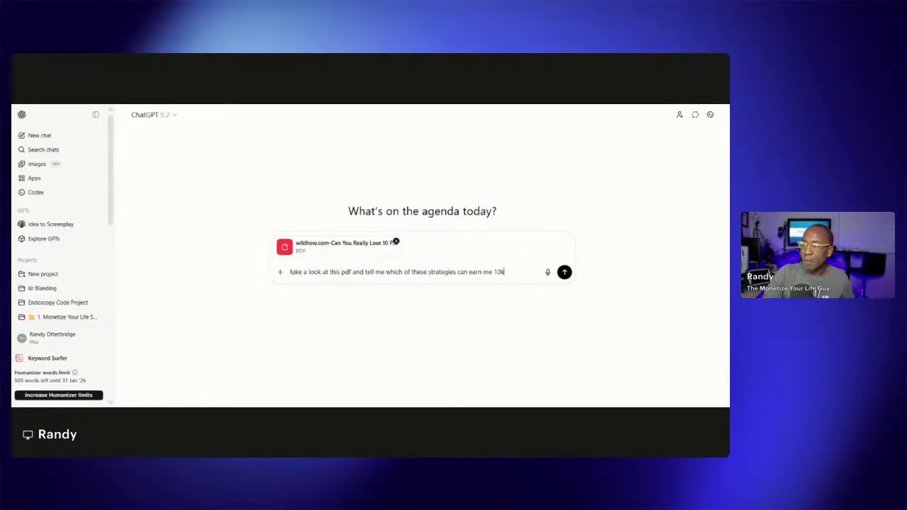
Continue the prompt with "..forget all previous info on my methos"
text(..forget all pre)
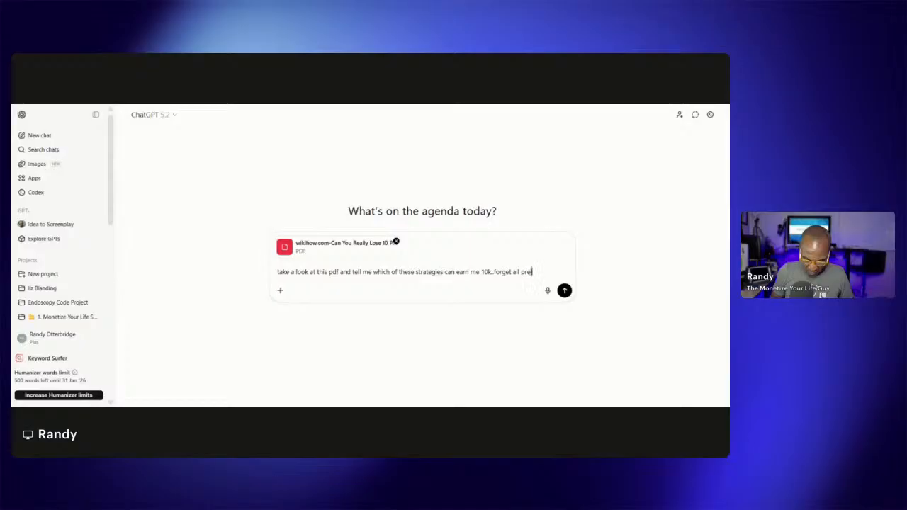
key(BackSpace)
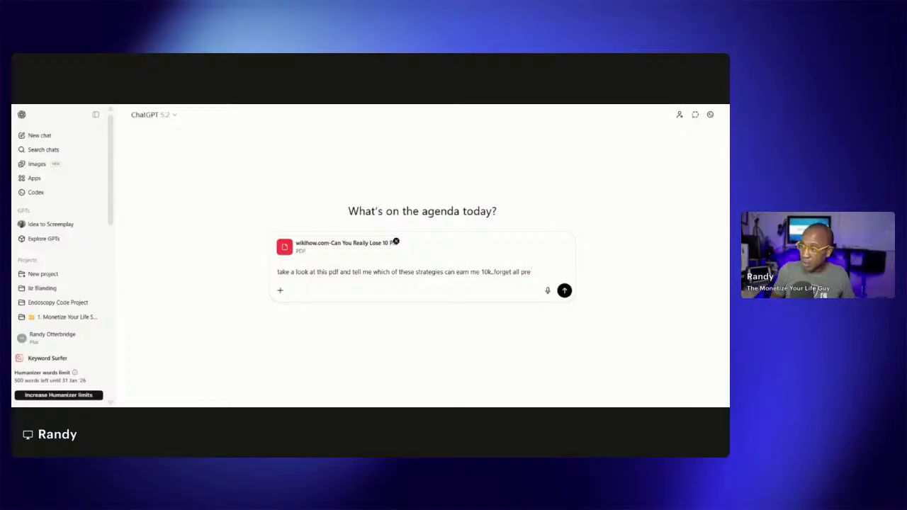
text(vious)
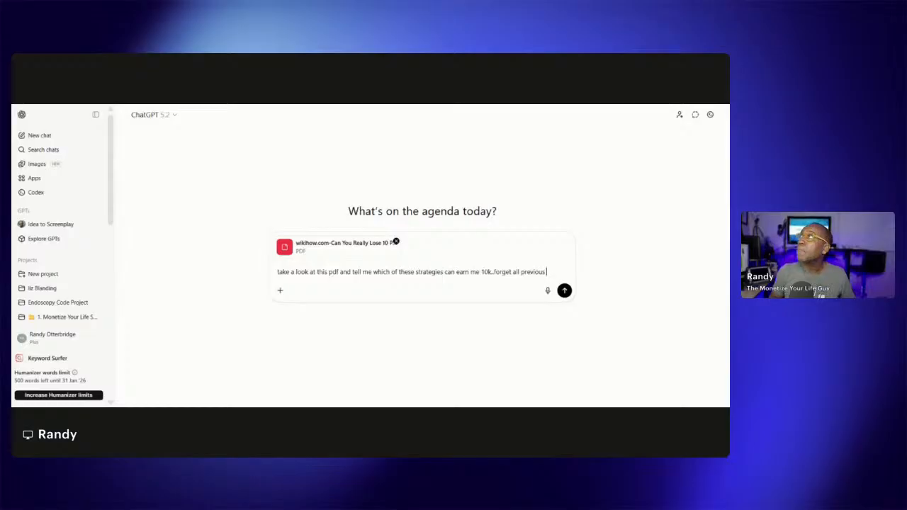
text( info)
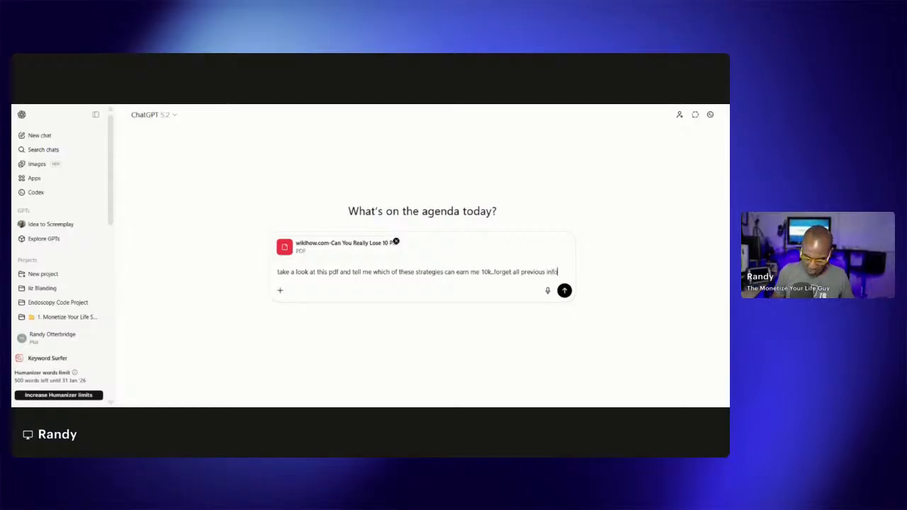
text( on my)
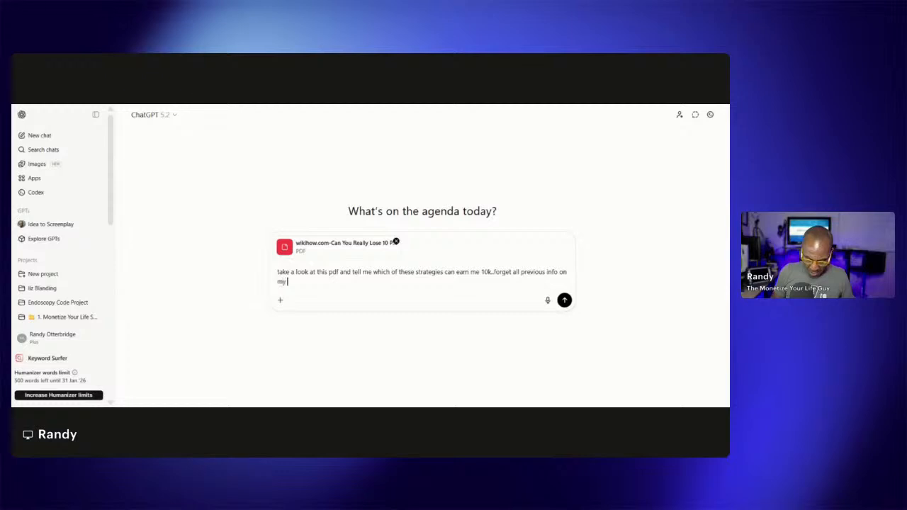
text( methos)
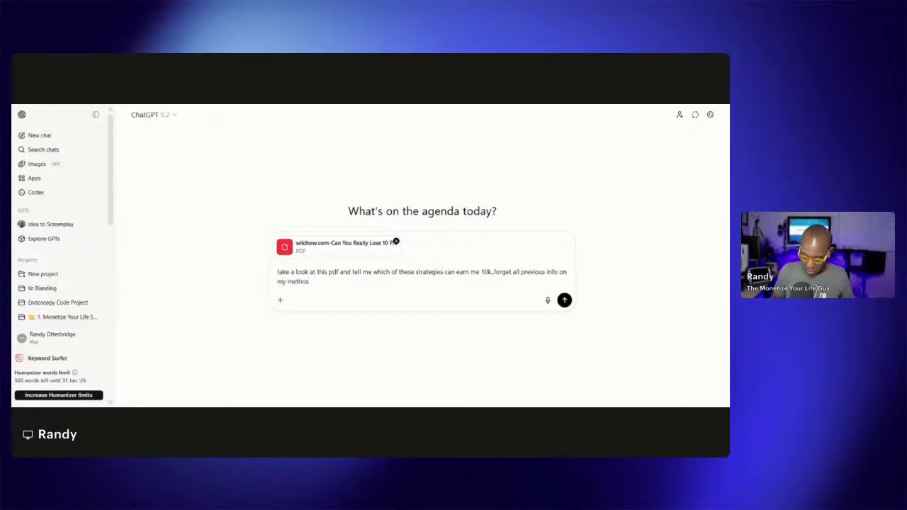
Add "...tell me from scratch" to the prompt, correcting the spelling of "scratch"
text(...tell)
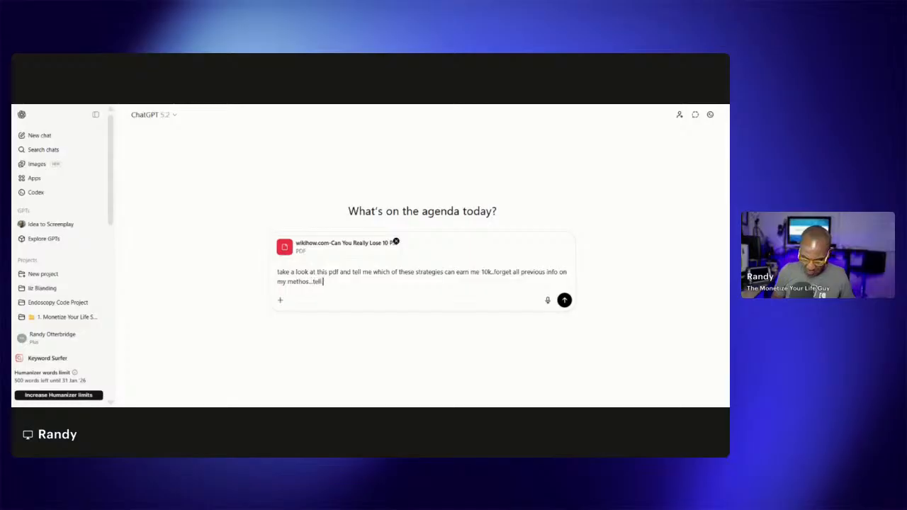
text( me from scrat)
key(BackSpace)
text(ath)
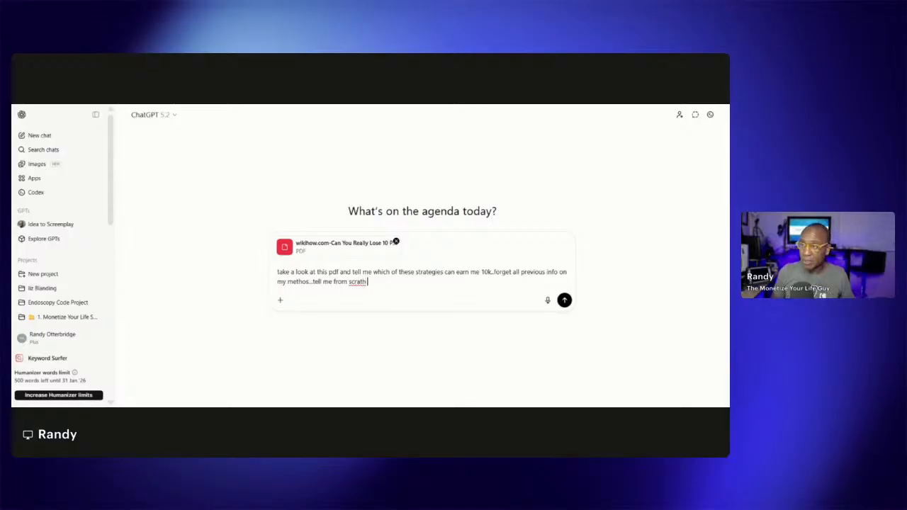
key(BackSpace)
key(BackSpace)
text(ch)
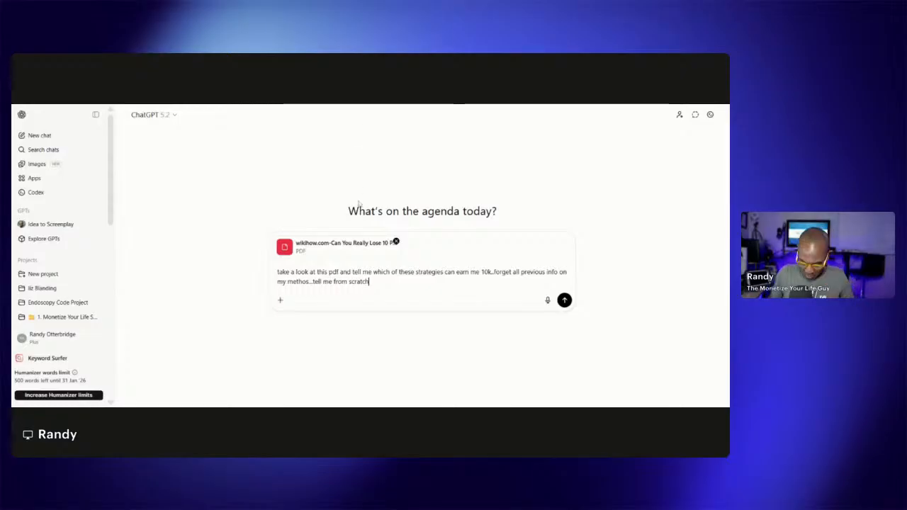
Finish the prompt with ". lots of ppl are trying to figure tis out..i want to help them" and submit it
text(. lo)
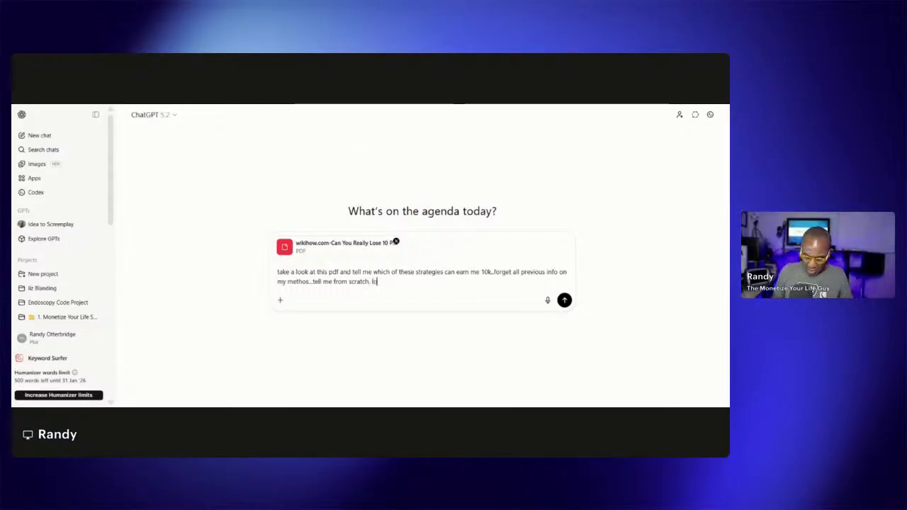
text(ls)
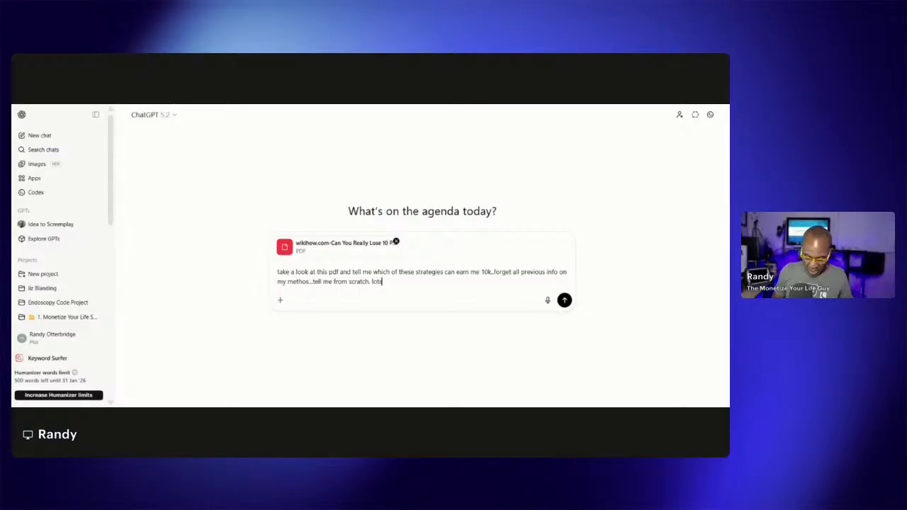
text( of ppl t)
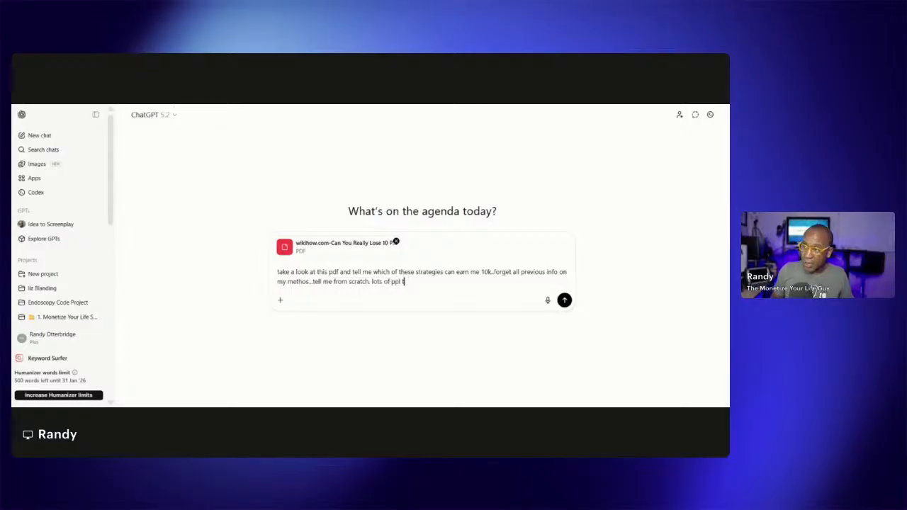
text(a are try)
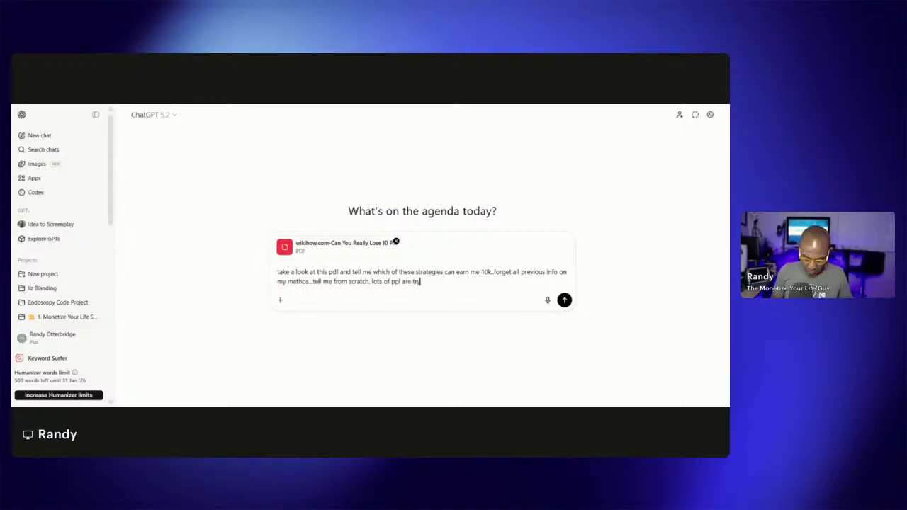
text(ing to figure tis out)
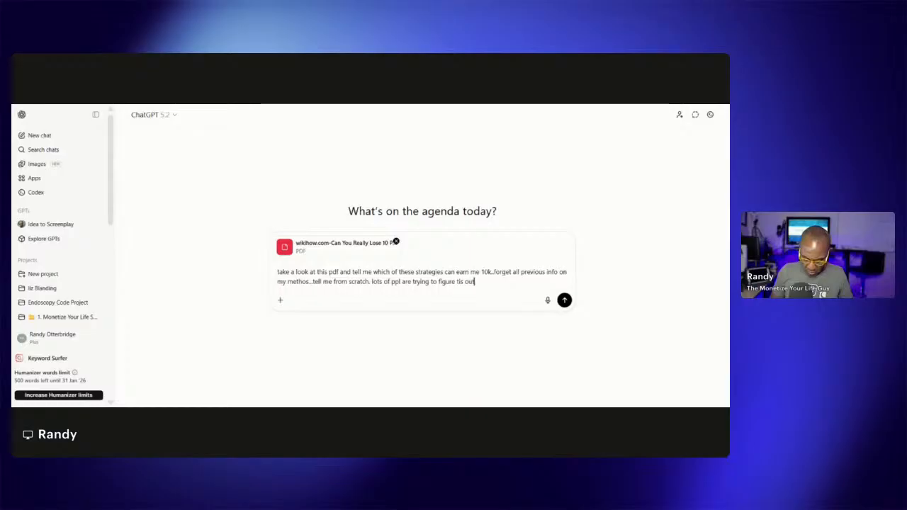
text(..i want)
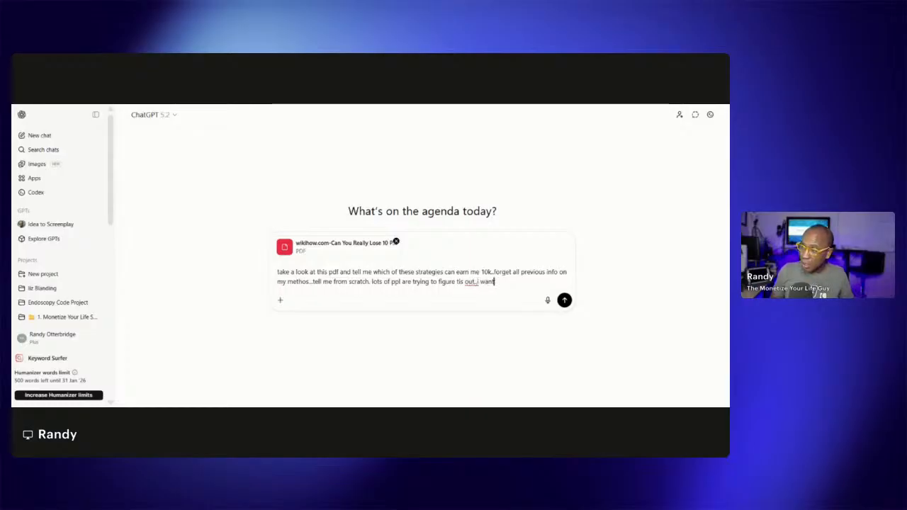
text( to help them)
key(Return)
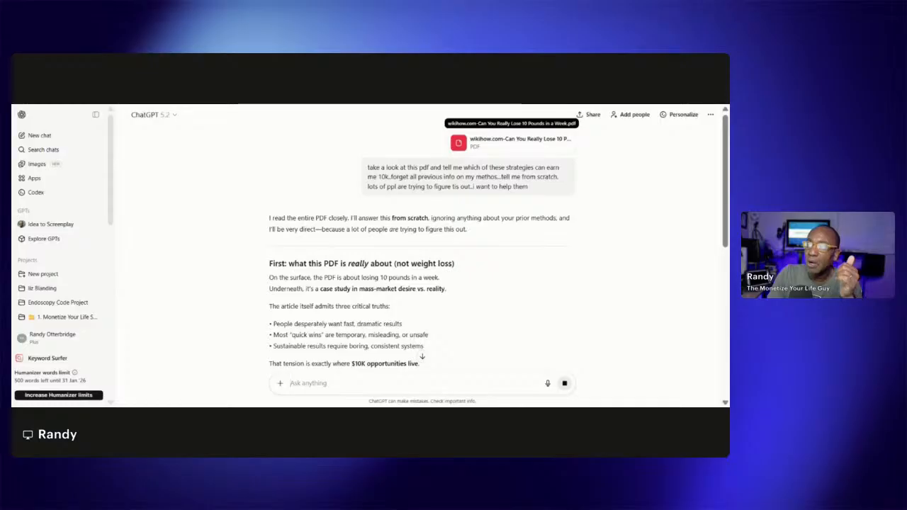
Read ChatGPT's answer from the PDF overview and the $10K Lens through Strategies 1, 2 and 3
scroll(422, 248, down, 2)
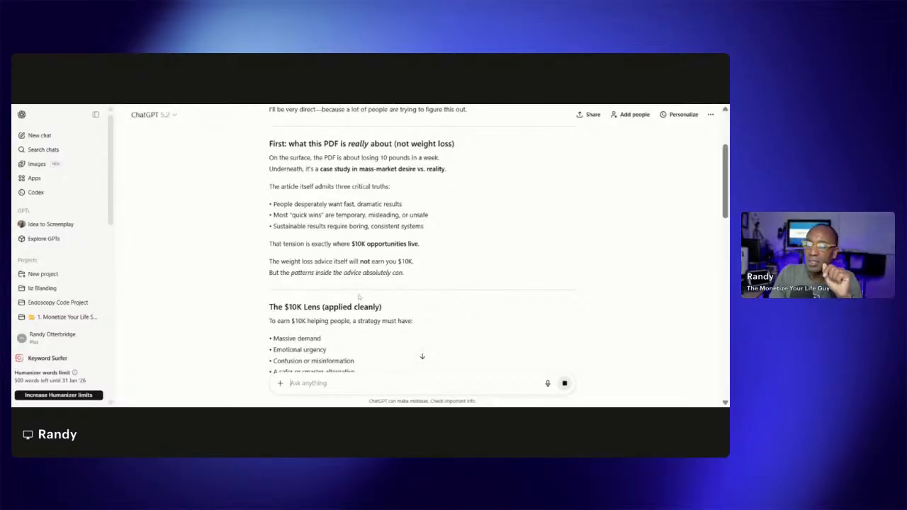
scroll(360, 297, down, 1)
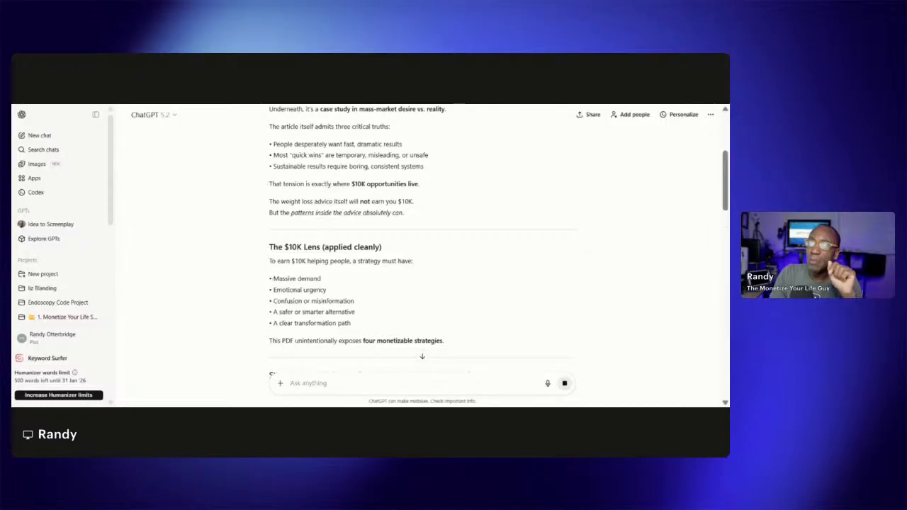
scroll(422, 247, down, 2)
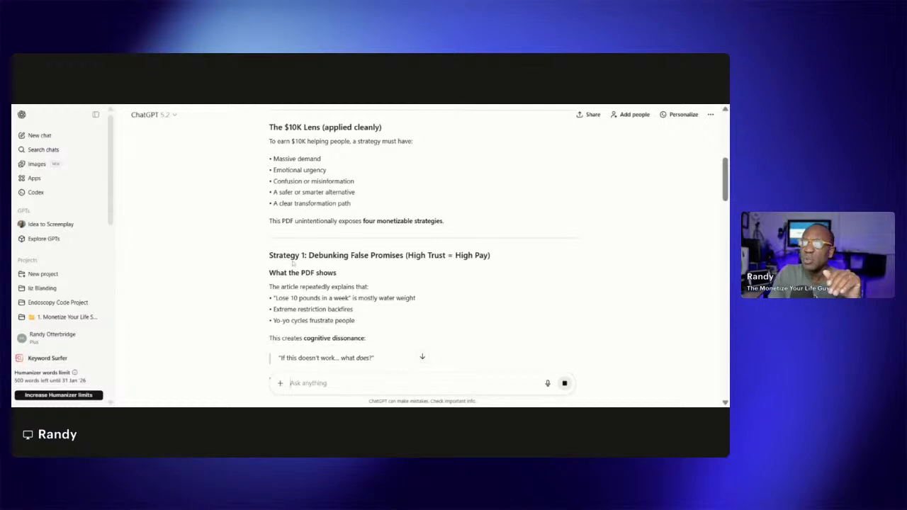
scroll(293, 262, down, 2)
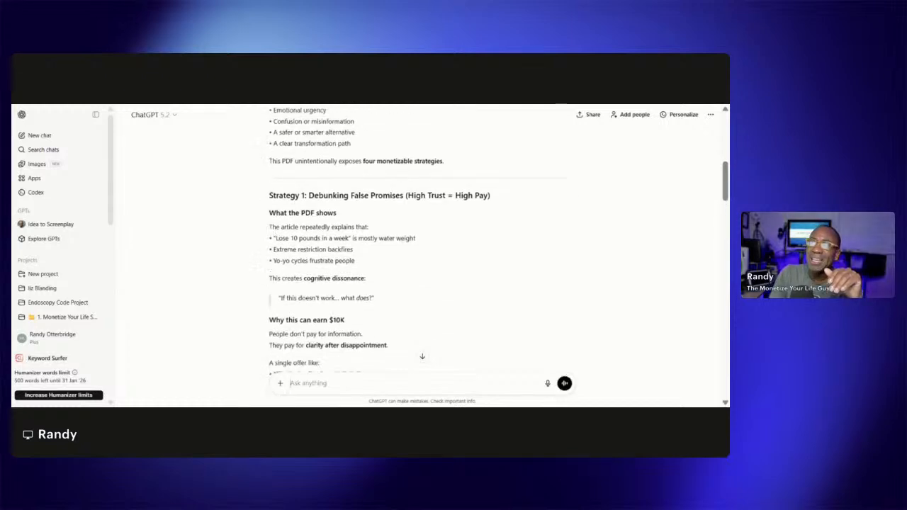
scroll(425, 248, down, 5)
scroll(285, 190, down, 2)
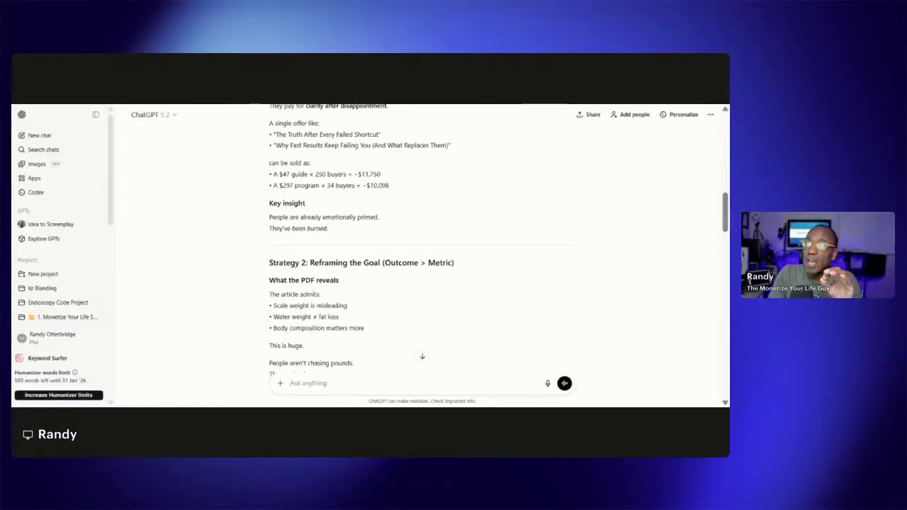
scroll(301, 172, down, 2)
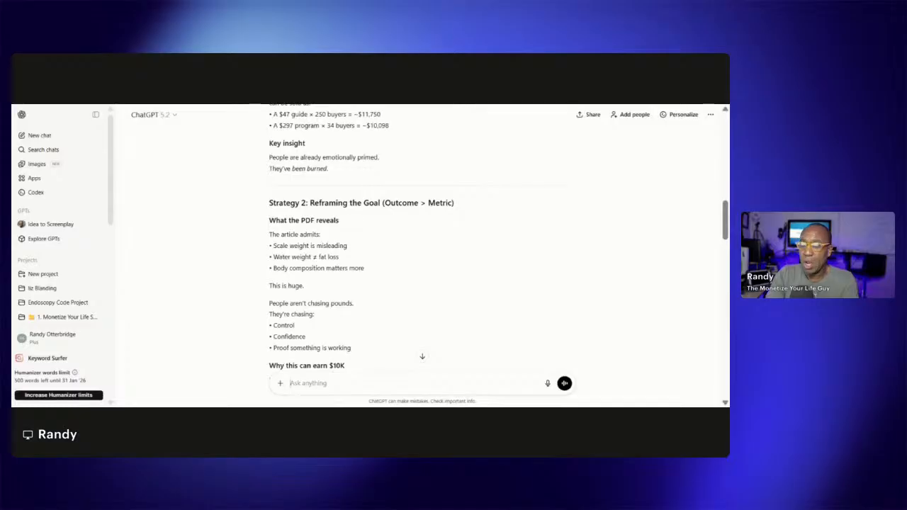
scroll(358, 243, down, 3)
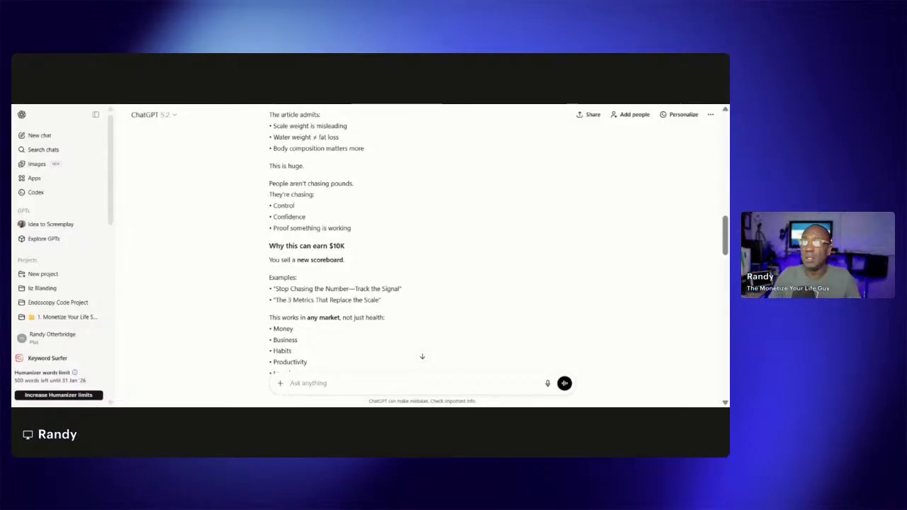
scroll(421, 248, down, 10)
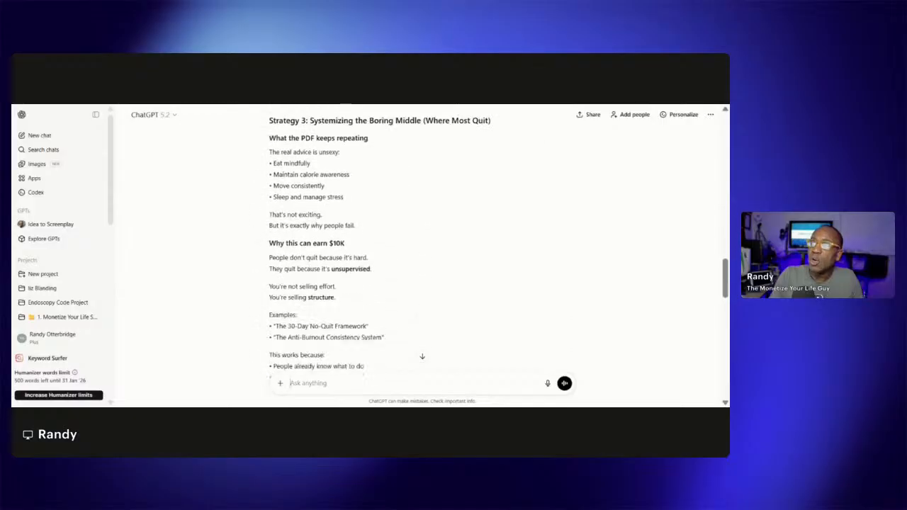
scroll(303, 194, down, 1)
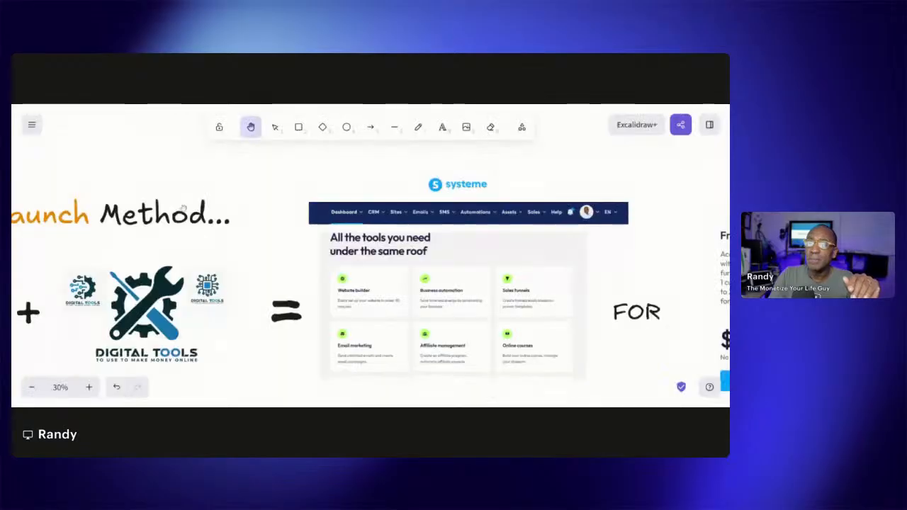
Switch to the Excalidraw board and review the $0 Launch Method diagram from digital real estate to systeme's free plan
drag(58, 301, 263, 301)
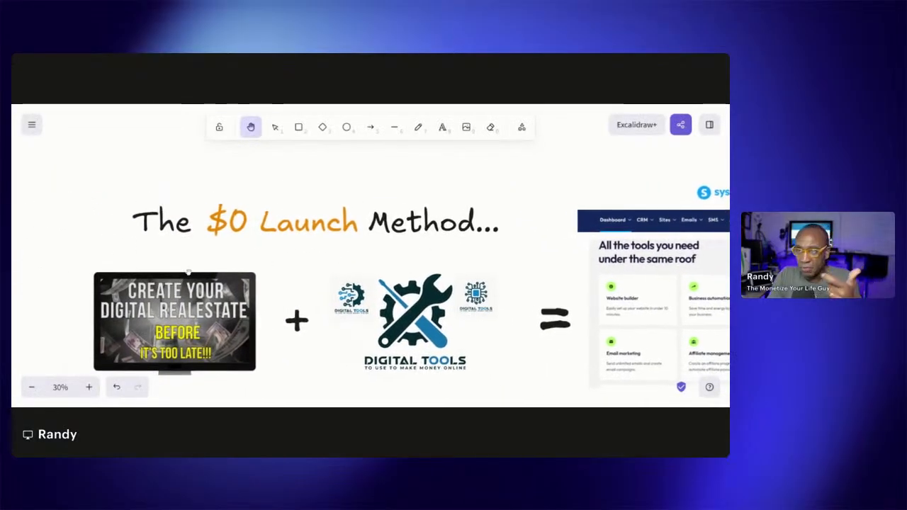
drag(243, 255, 236, 229)
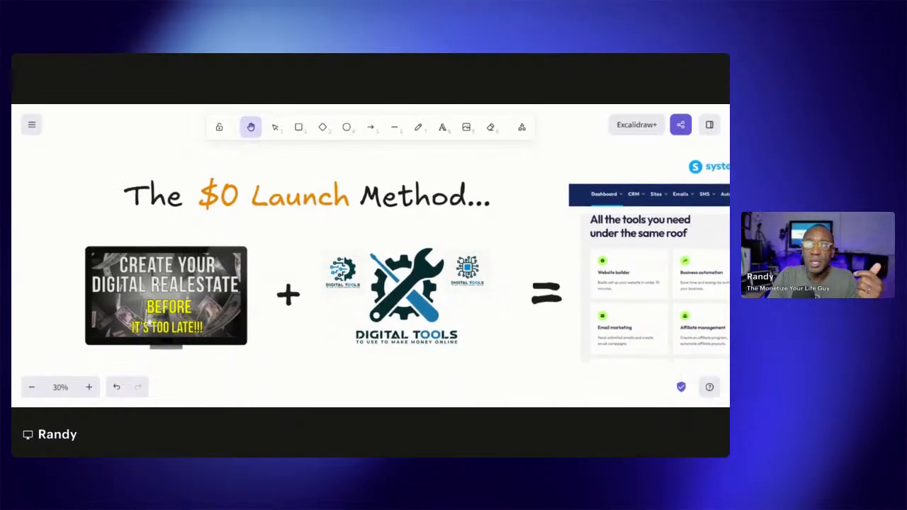
drag(415, 292, 228, 279)
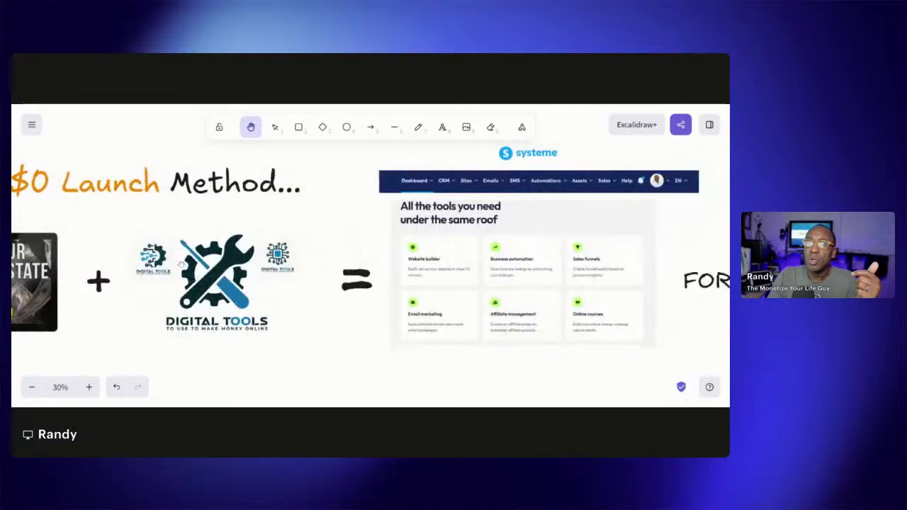
drag(614, 244, 354, 263)
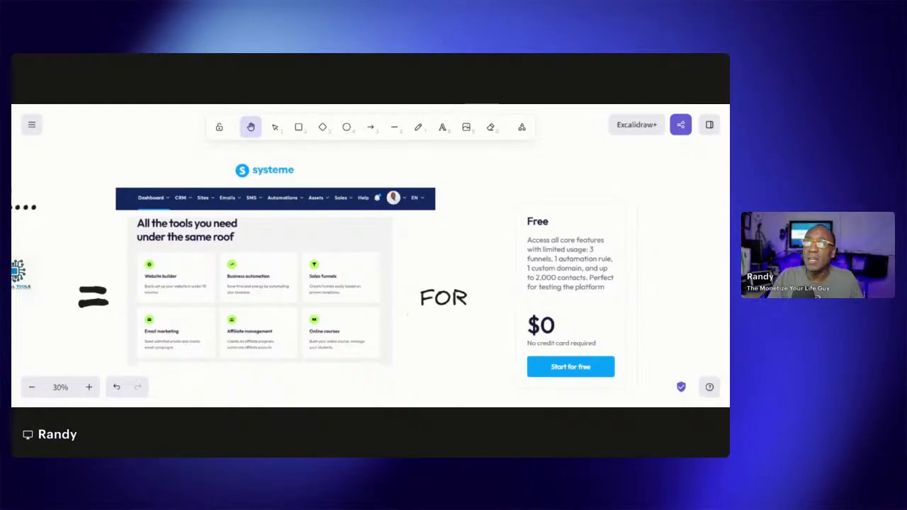
drag(465, 235, 429, 238)
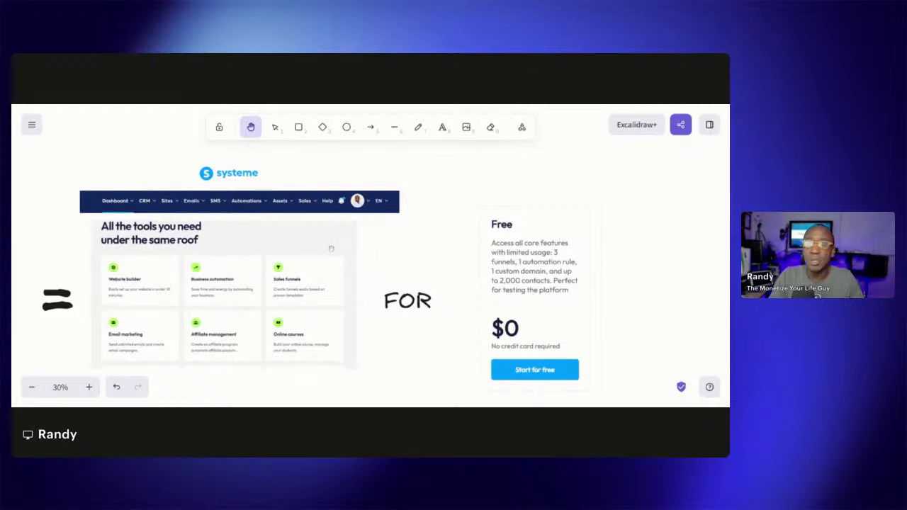
drag(218, 236, 258, 232)
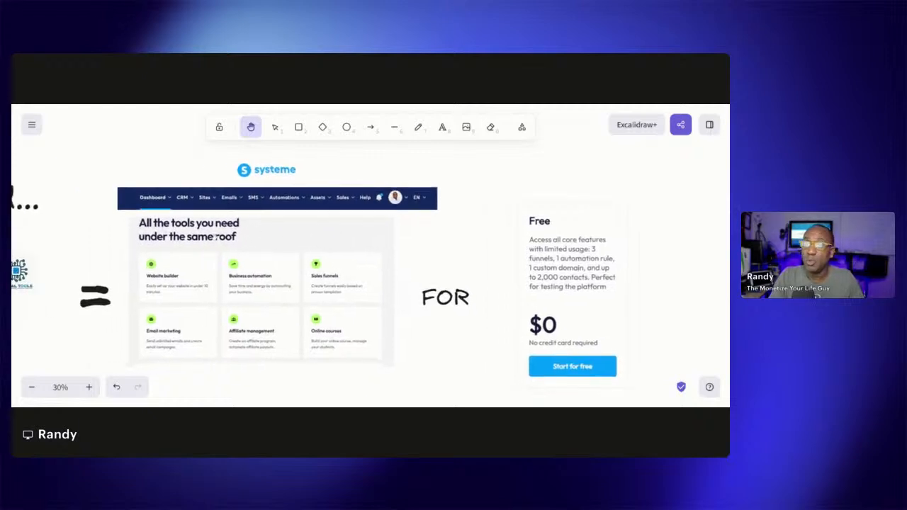
drag(180, 242, 312, 242)
drag(143, 241, 317, 244)
drag(138, 244, 266, 249)
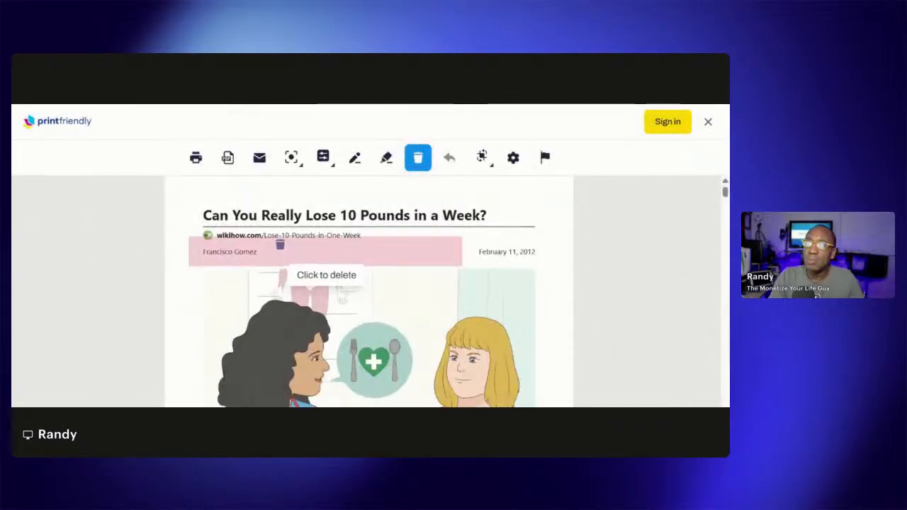
Look through the wikiHow weight loss article in the PrintFriendly preview, down to the daily meal plans
click(279, 243)
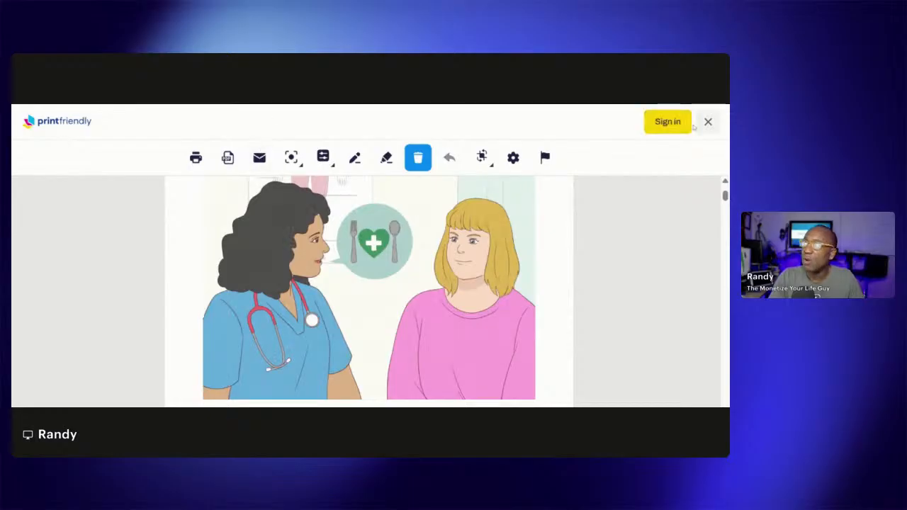
click(515, 242)
scroll(516, 242, down, 10)
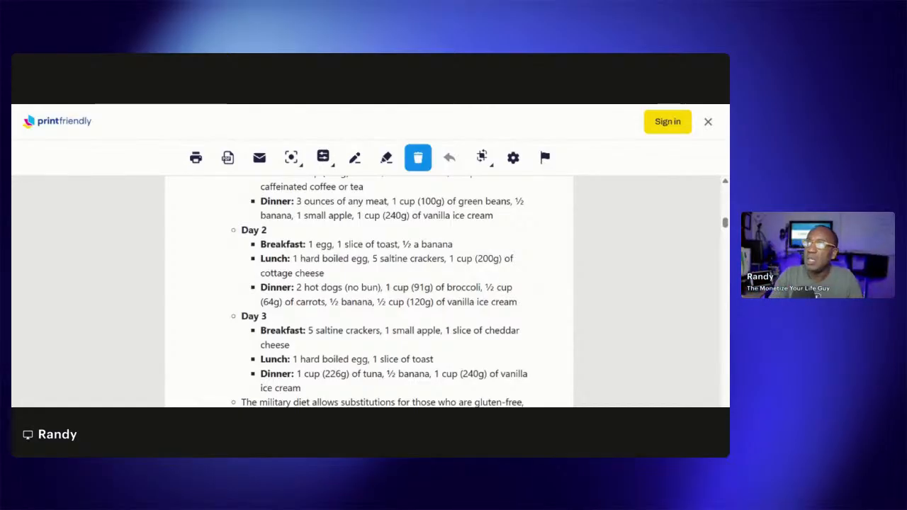
Return to the ChatGPT answer and read Strategy 4, what will not earn $10K, and the big opportunity section
click(160, 71)
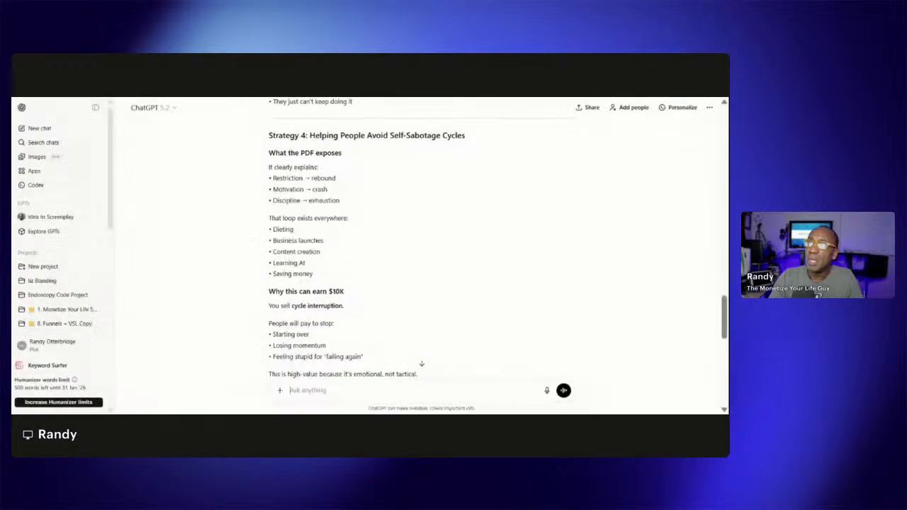
scroll(275, 224, down, 3)
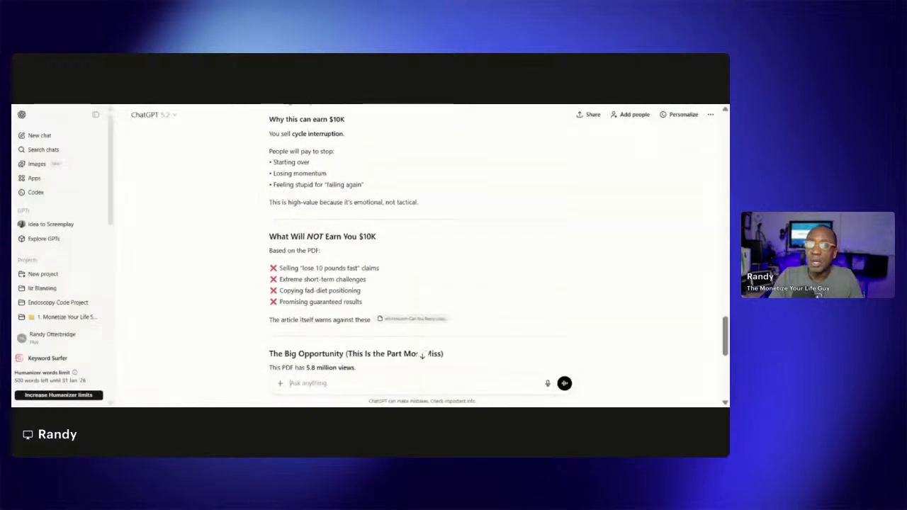
scroll(275, 223, down, 1)
scroll(425, 248, down, 2)
scroll(425, 248, down, 2)
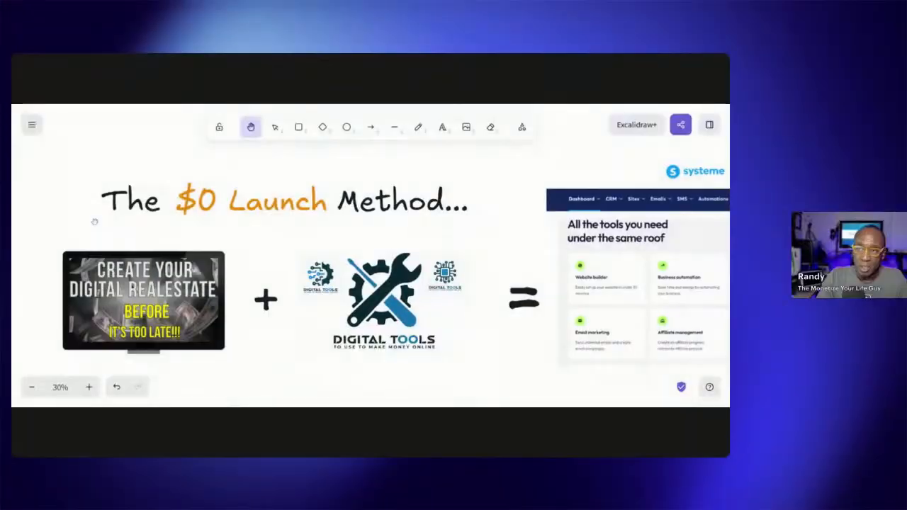
Go back to the Excalidraw board and review the $0 Launch Method equation, including the systeme tools and Free plan
mouse_move(96, 221)
mouse_down()
mouse_move(107, 222)
mouse_move(81, 216)
mouse_up()
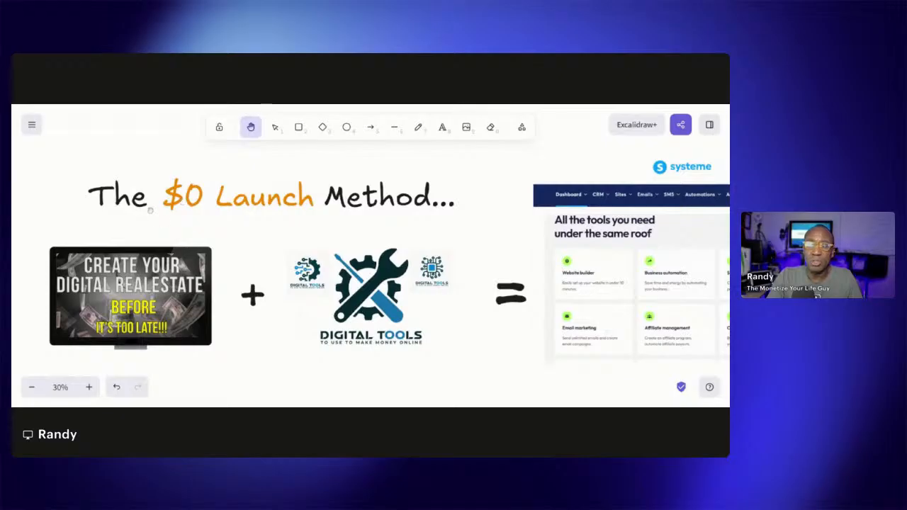
drag(619, 236, 253, 227)
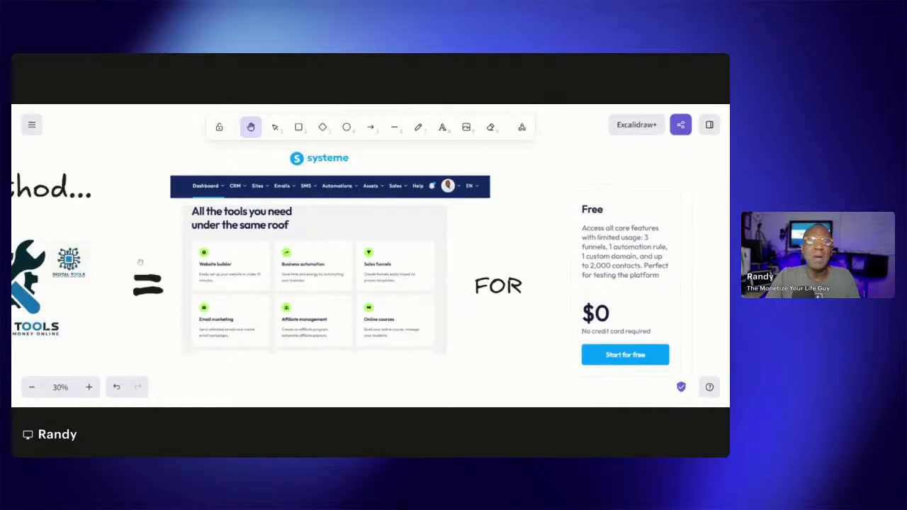
scroll(138, 253, left, 5)
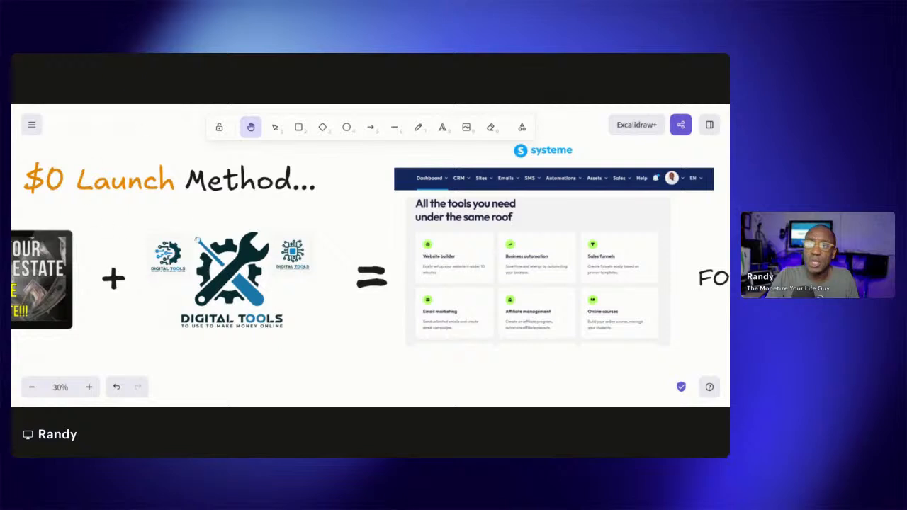
drag(106, 219, 245, 226)
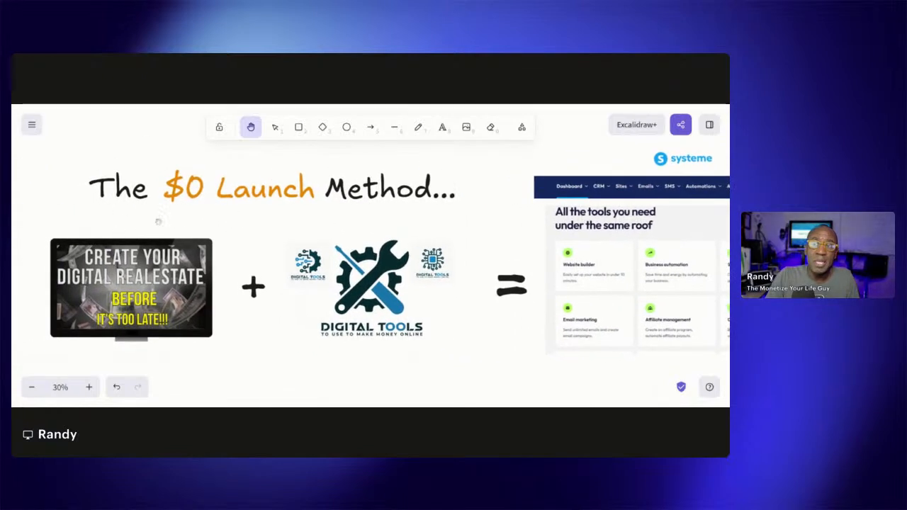